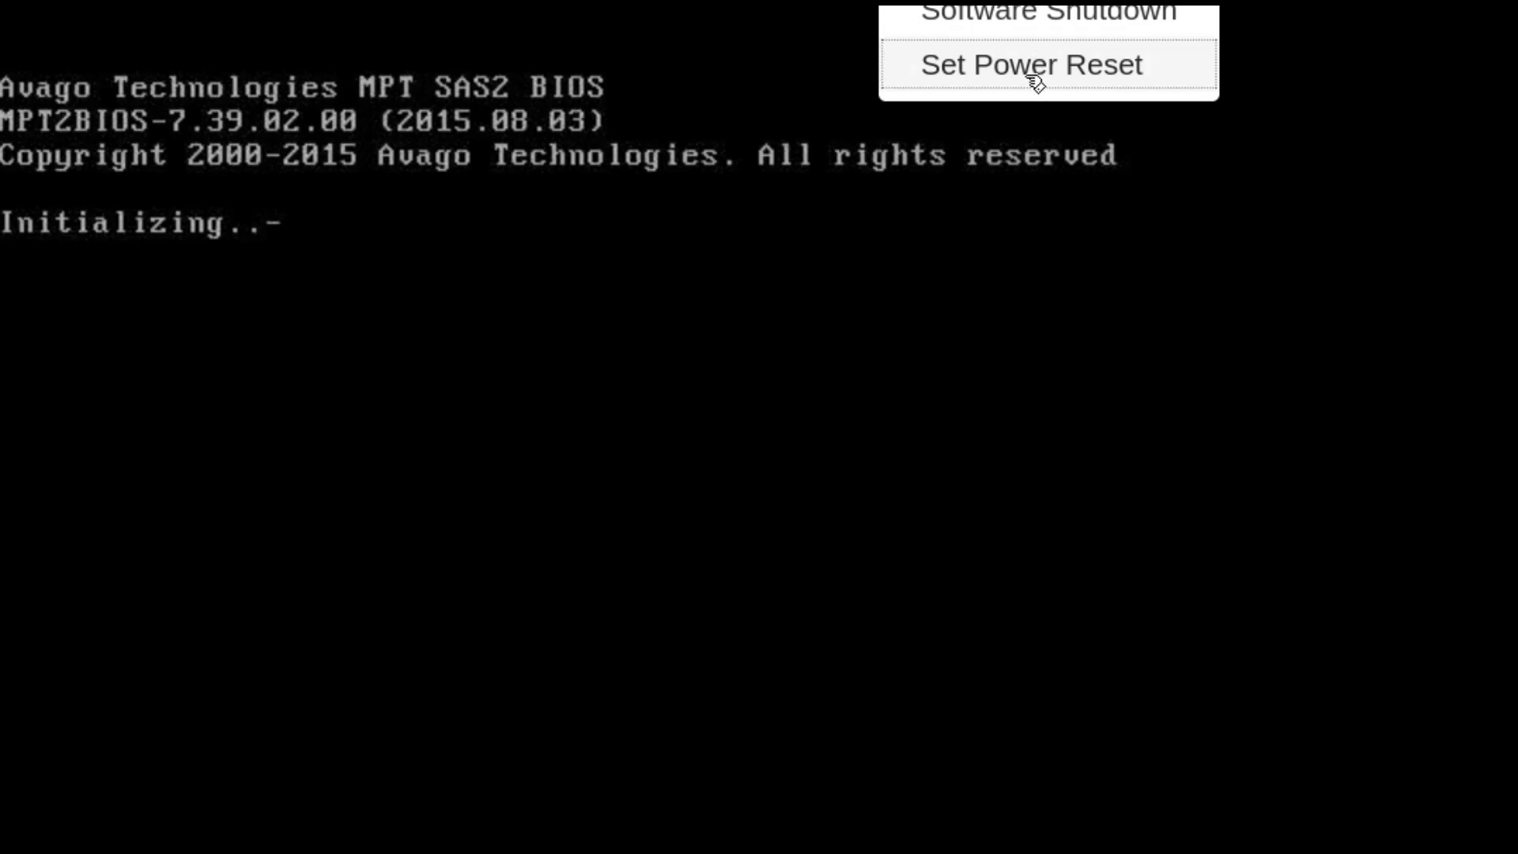
# Power-reset the server repeatedly to retry the Avago SAS2 controller's BIOS initialization.
pyautogui.click(1032, 69)
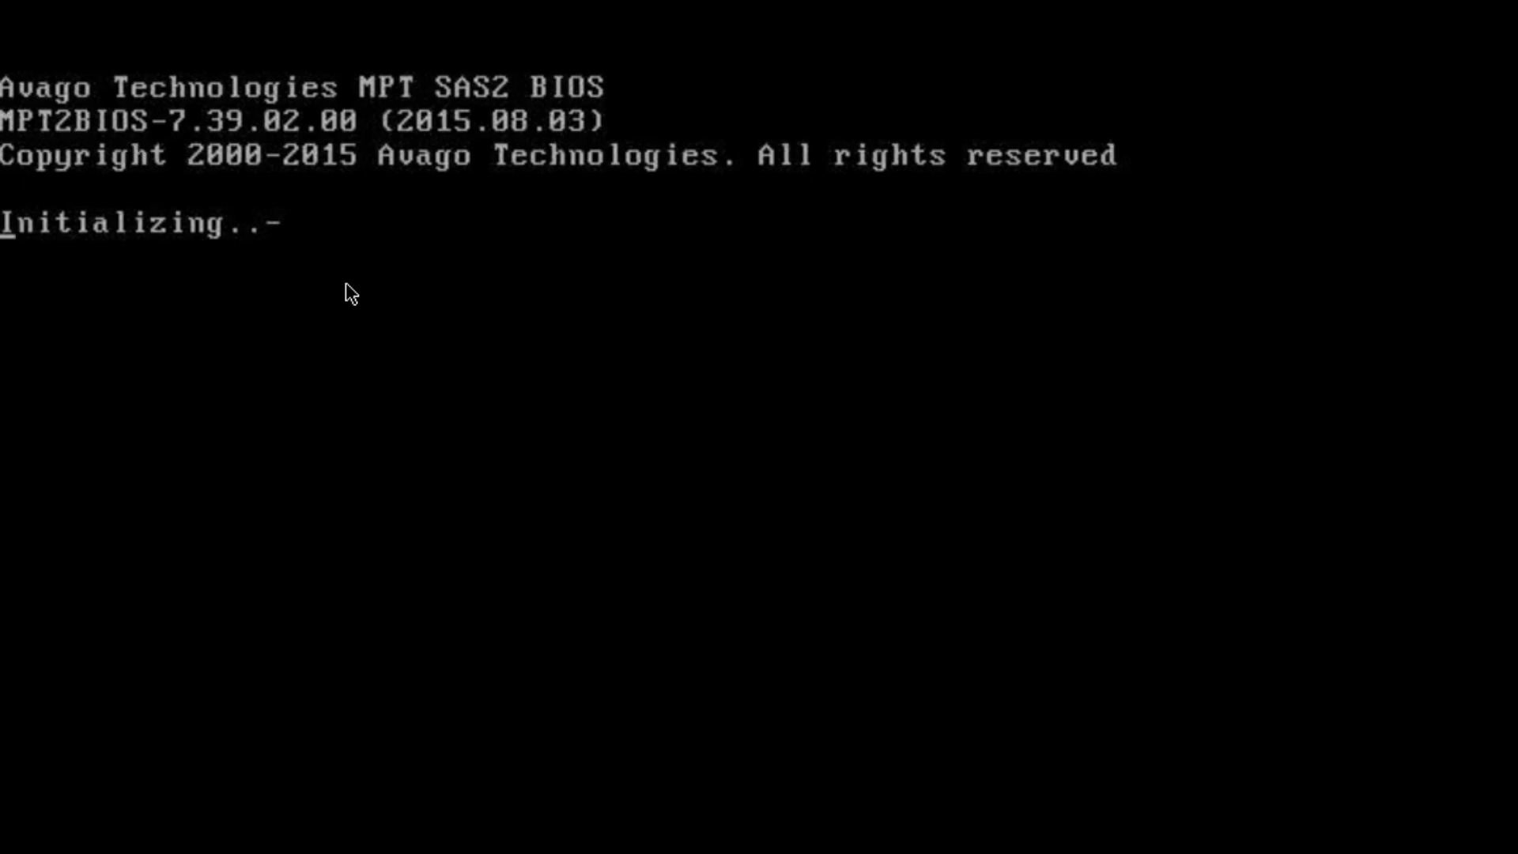
pyautogui.click(1027, 2)
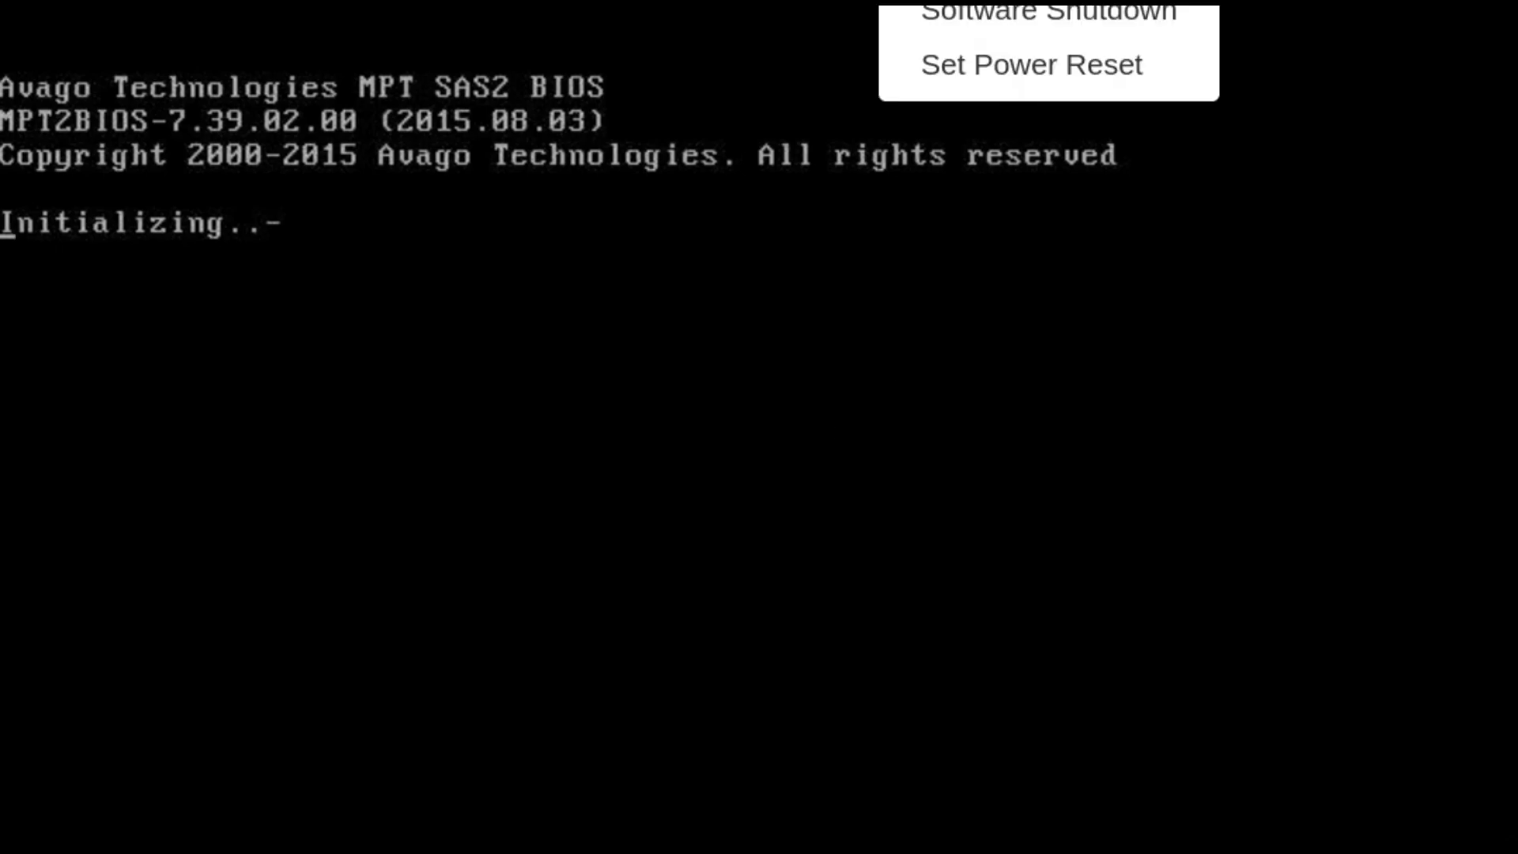
pyautogui.click(1064, 85)
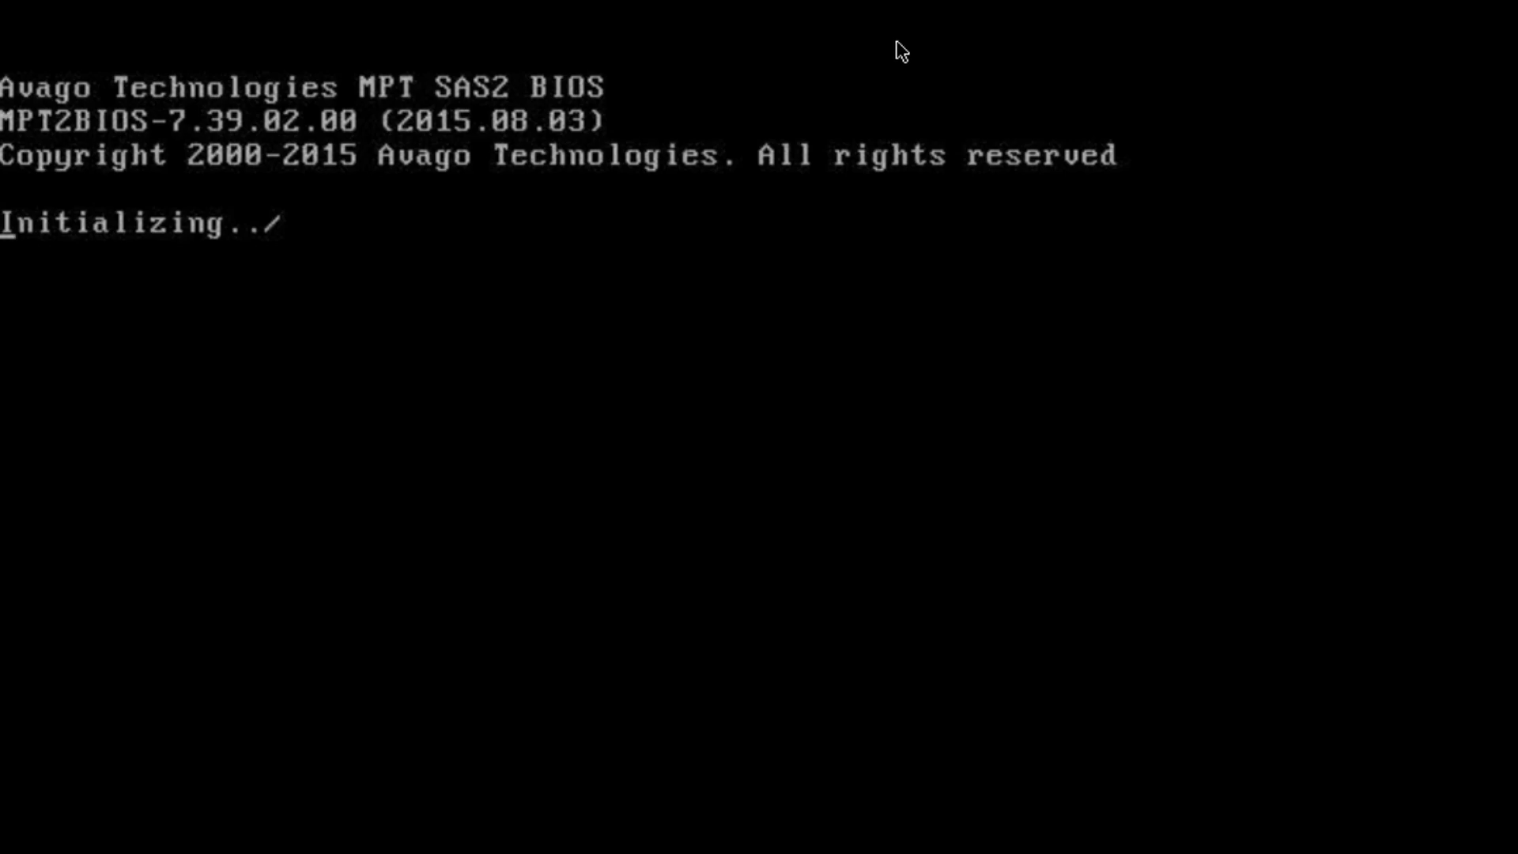
pyautogui.click(902, 1)
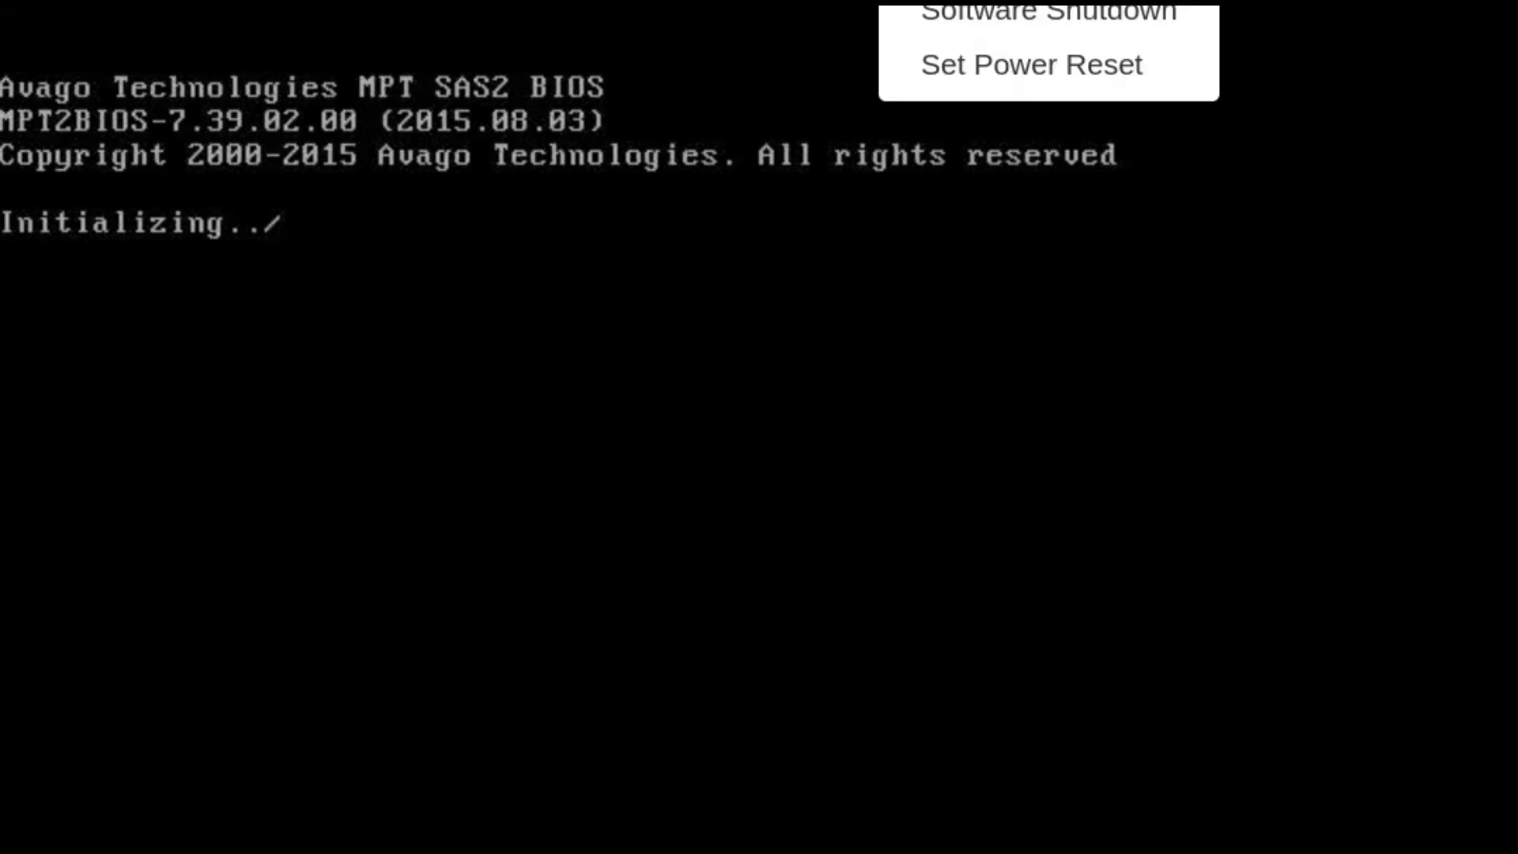
pyautogui.click(988, 65)
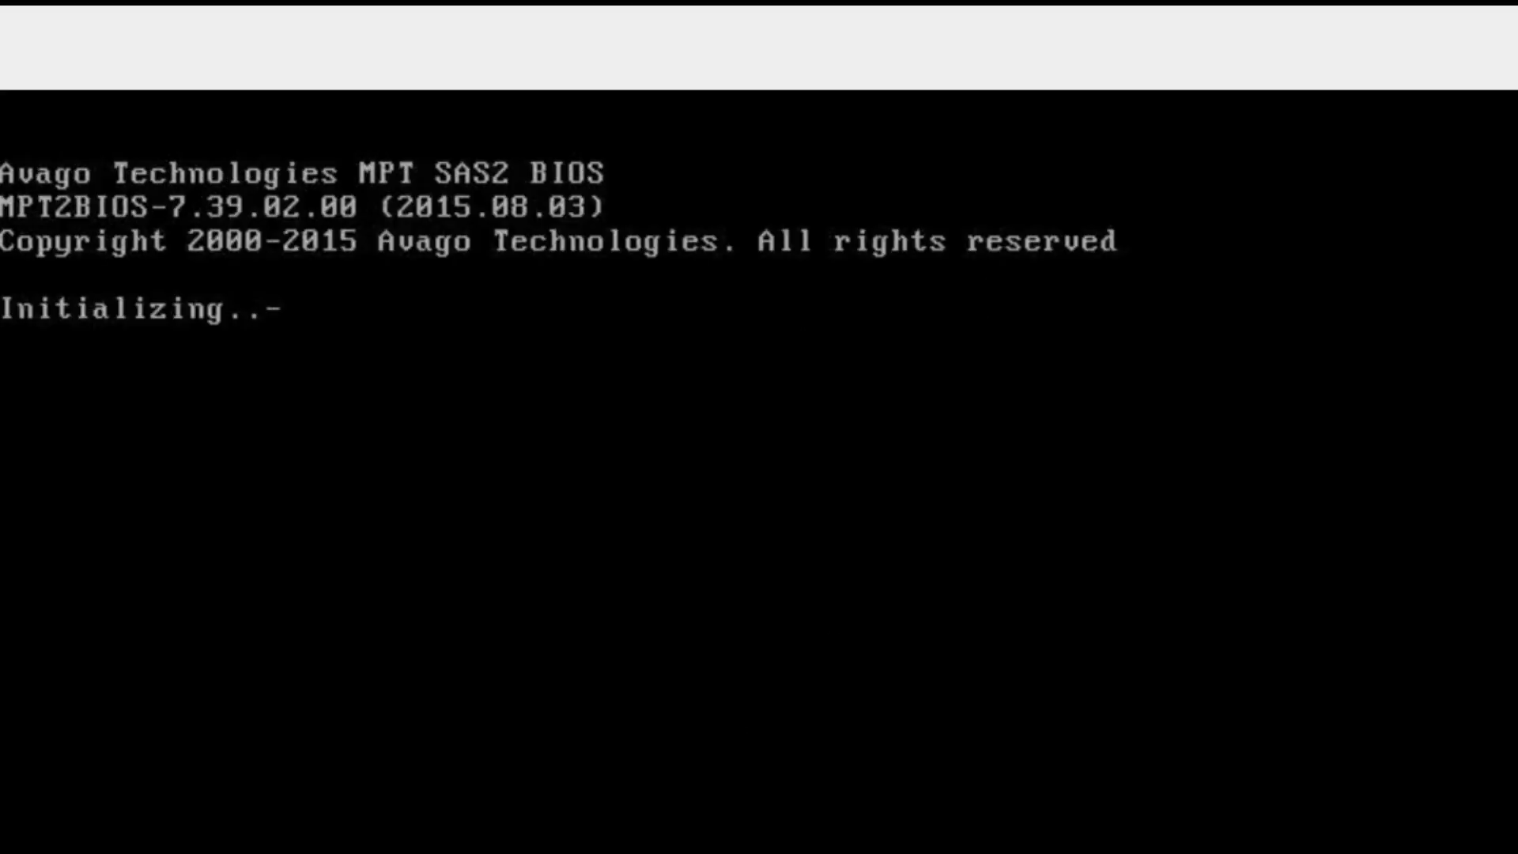
pyautogui.click(1028, 3)
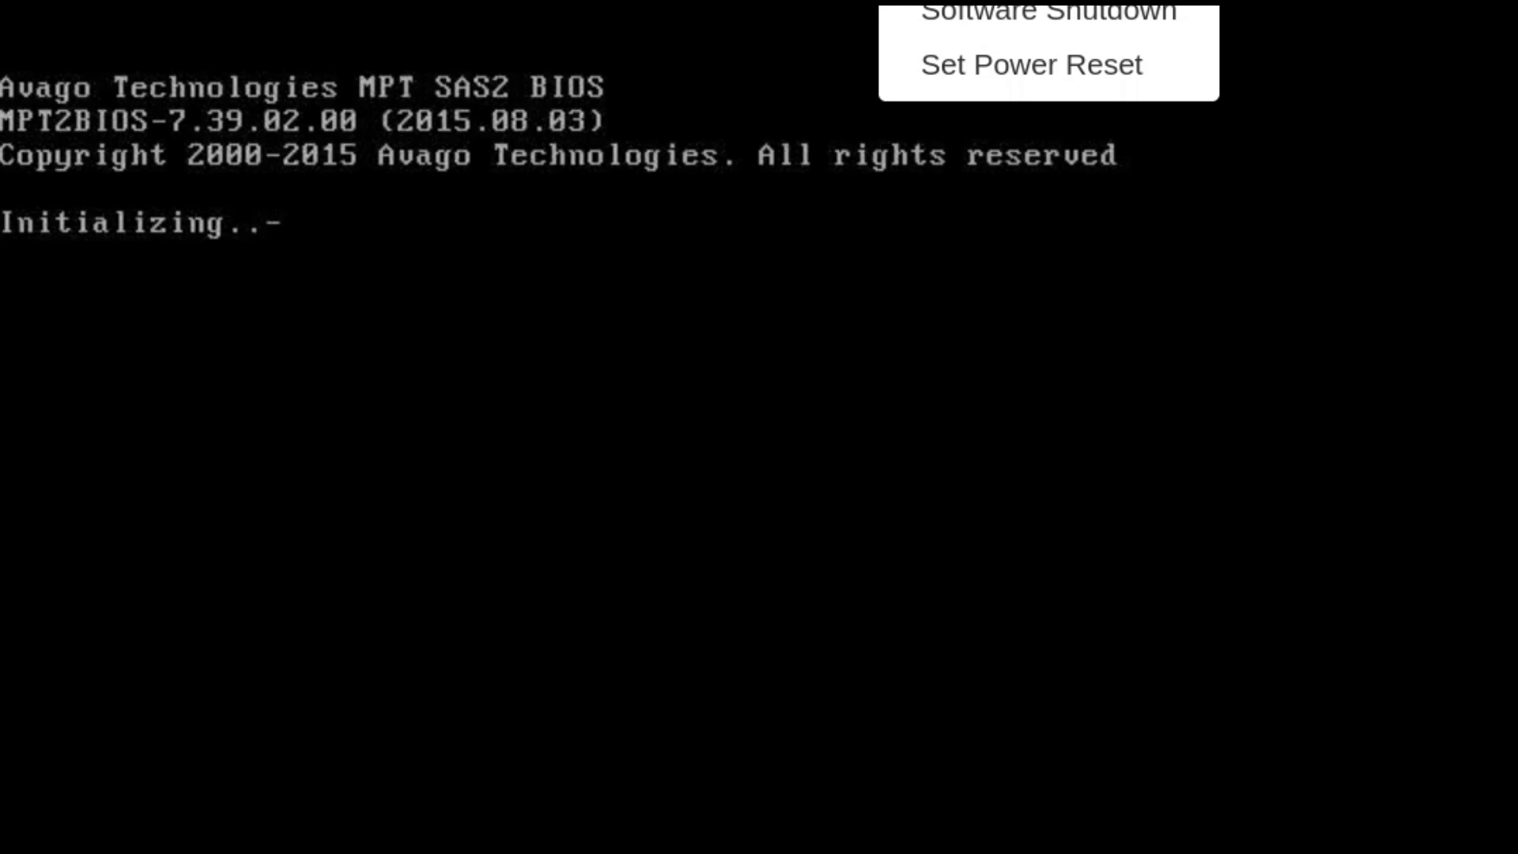
pyautogui.click(1012, 88)
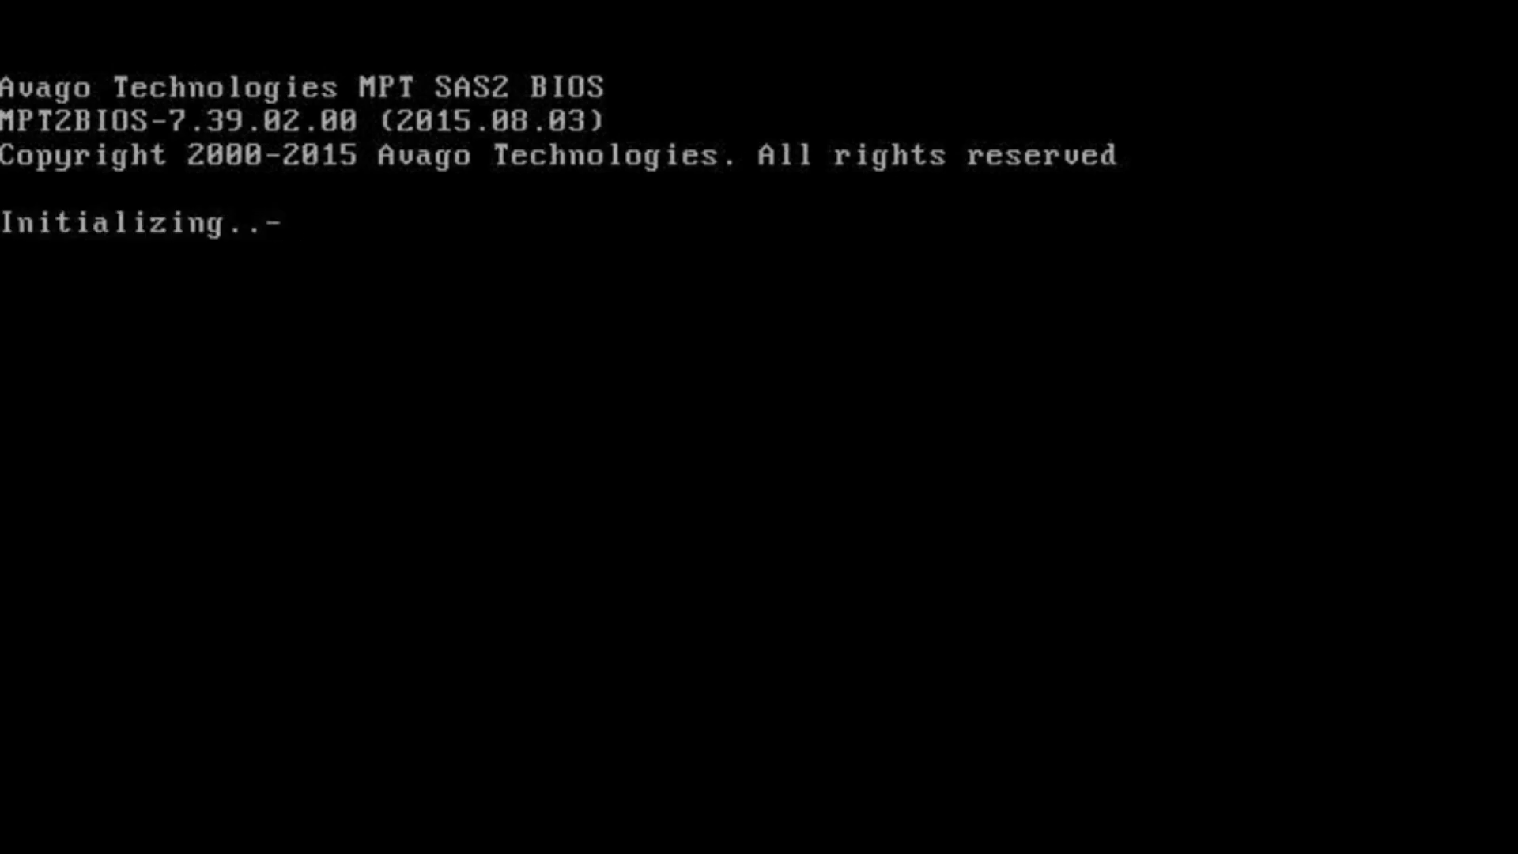
# Power-reset the server once more and enter the BIOS setup utility during the Supermicro boot screen.
pyautogui.click(869, 2)
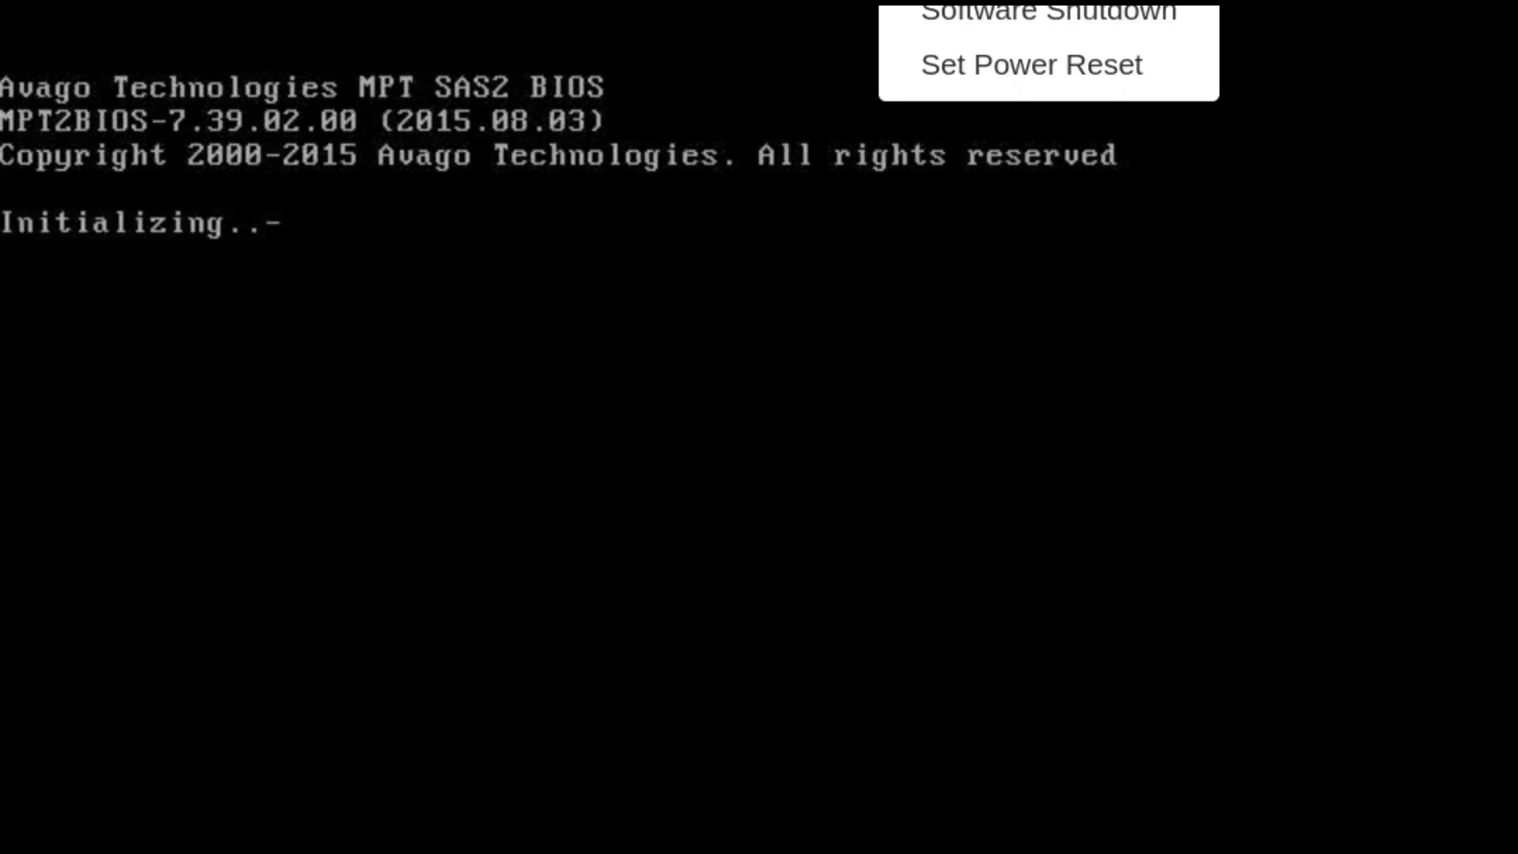
pyautogui.click(1064, 70)
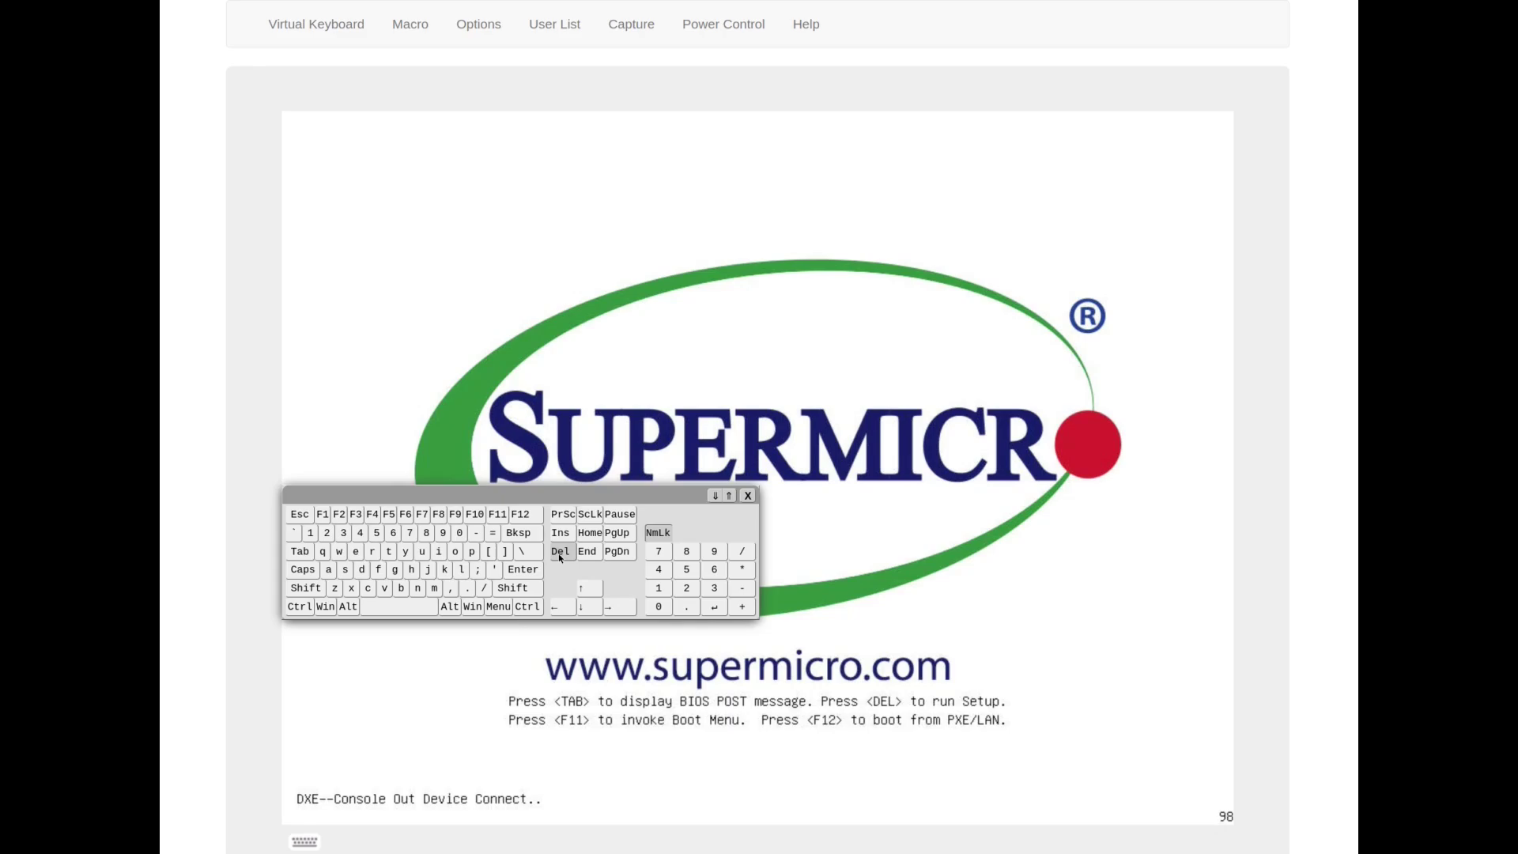
pyautogui.click(560, 553)
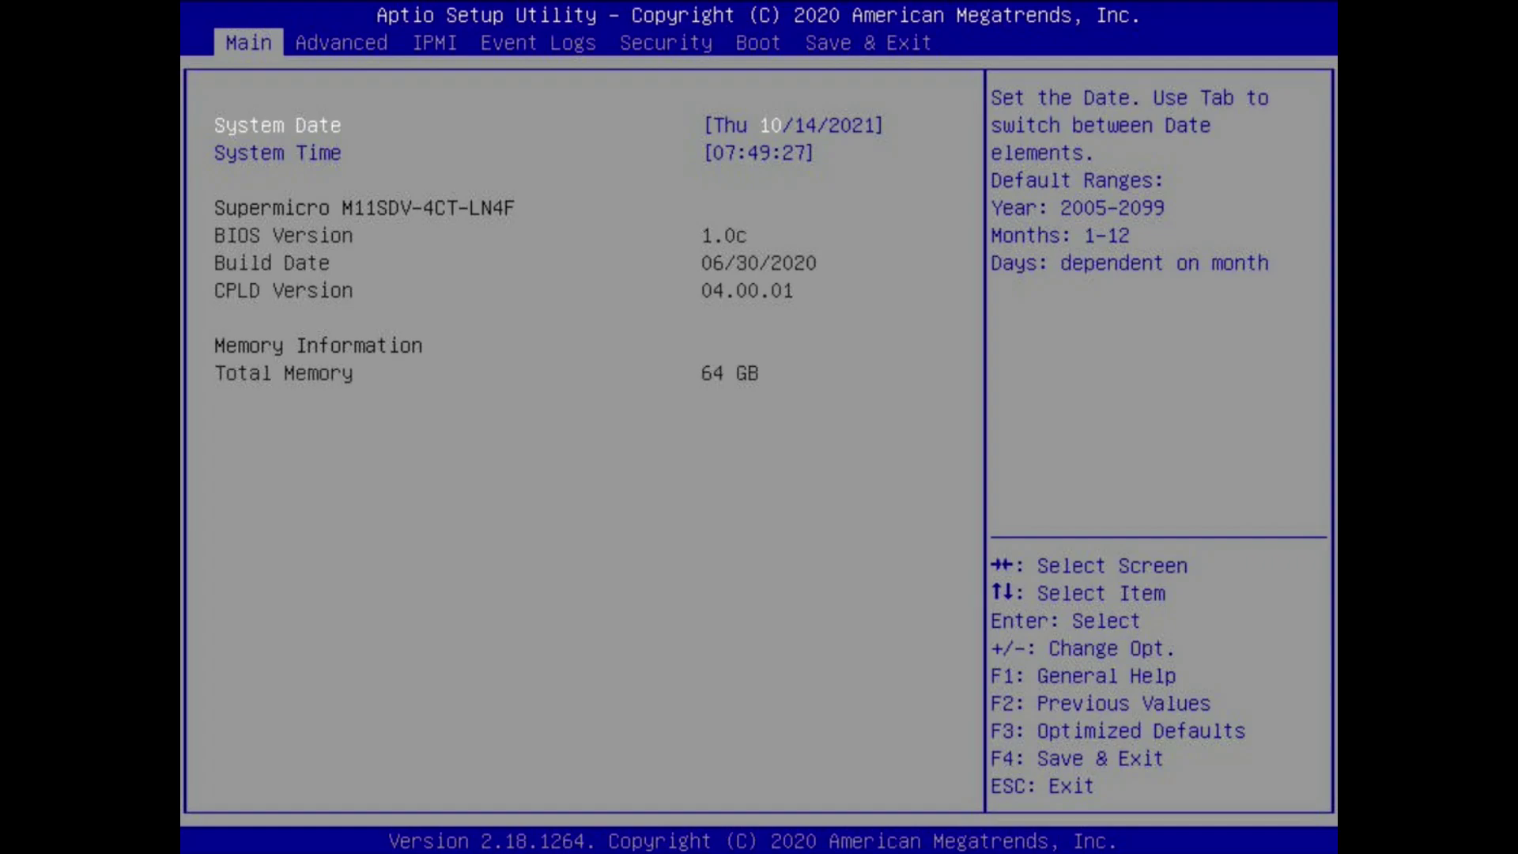
# Open the PCIe/PCI/PnP Configuration page in the advanced BIOS settings.
pyautogui.press('Right')
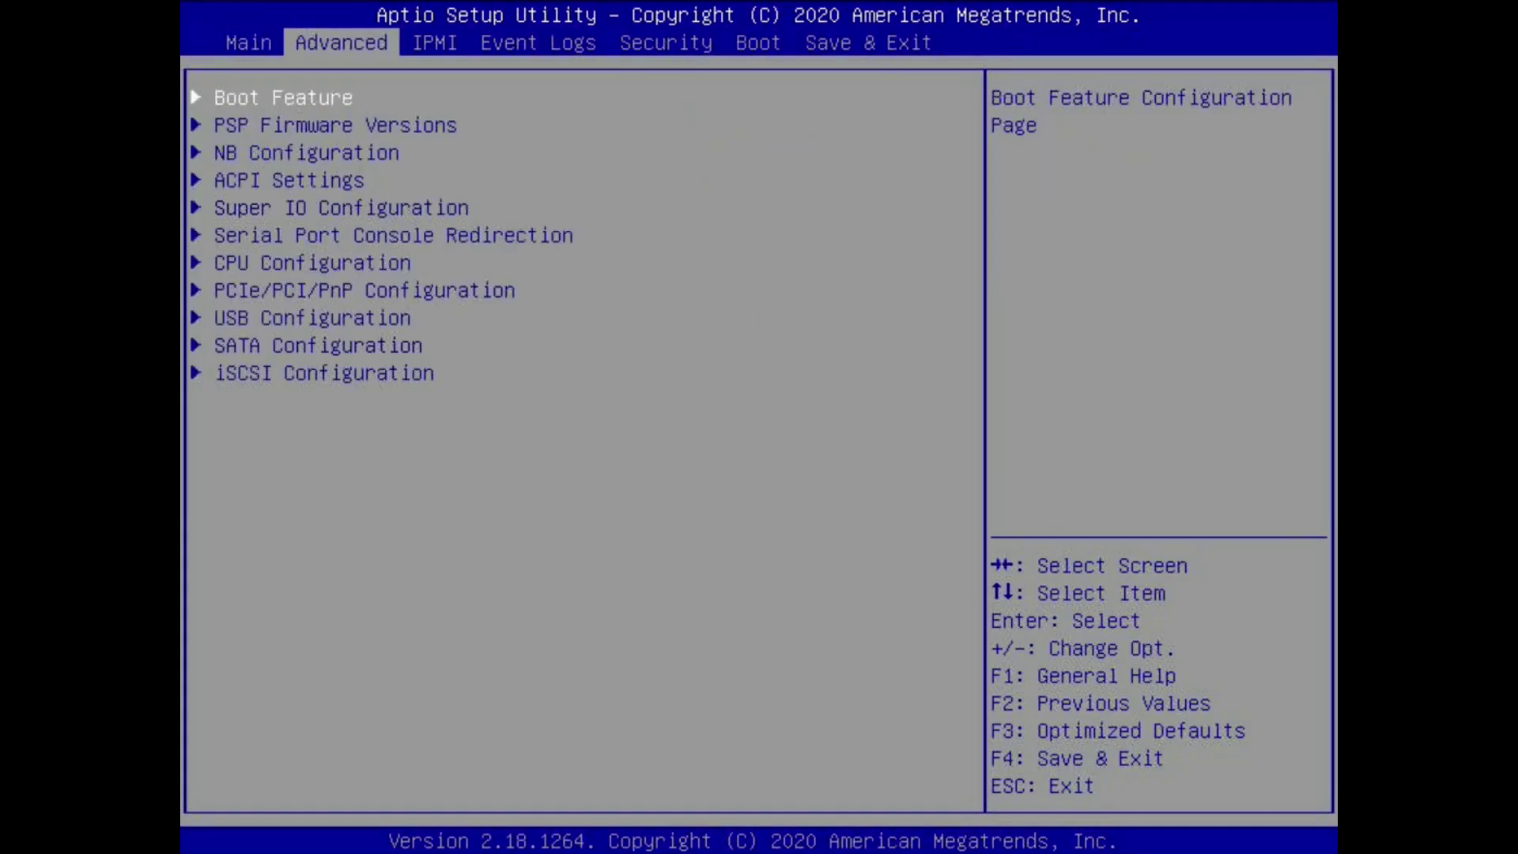
pyautogui.press('Down')
pyautogui.press('Down')
pyautogui.press('Down')
pyautogui.press('Down')
pyautogui.press('Down')
pyautogui.press('Down')
pyautogui.press('Down')
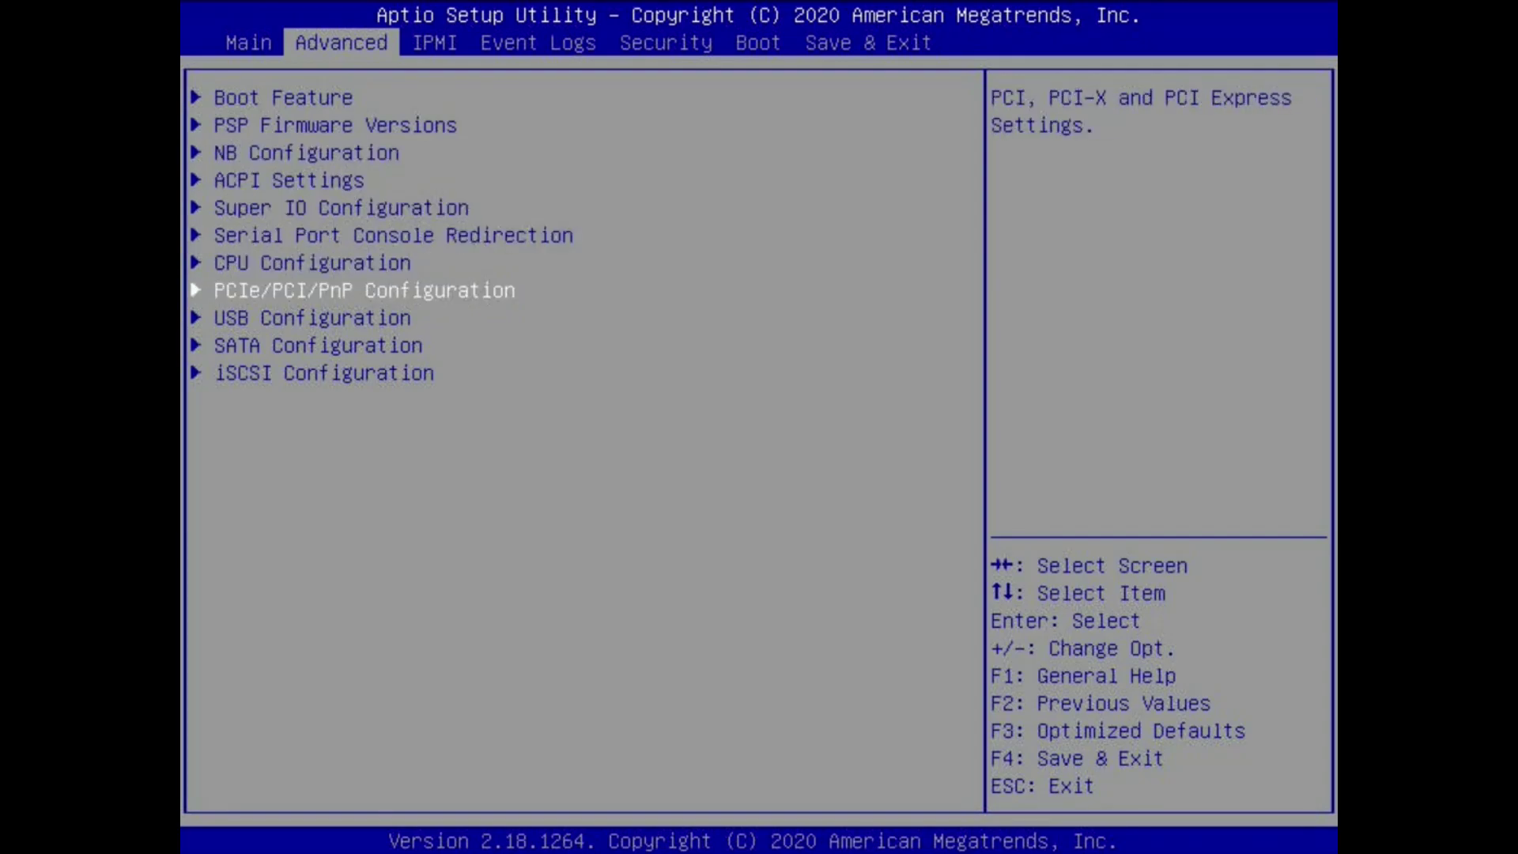
pyautogui.press('Return')
# Set the PCI devices' Target Link Speed to Force to 5.0 GT/s.
pyautogui.press('Down')
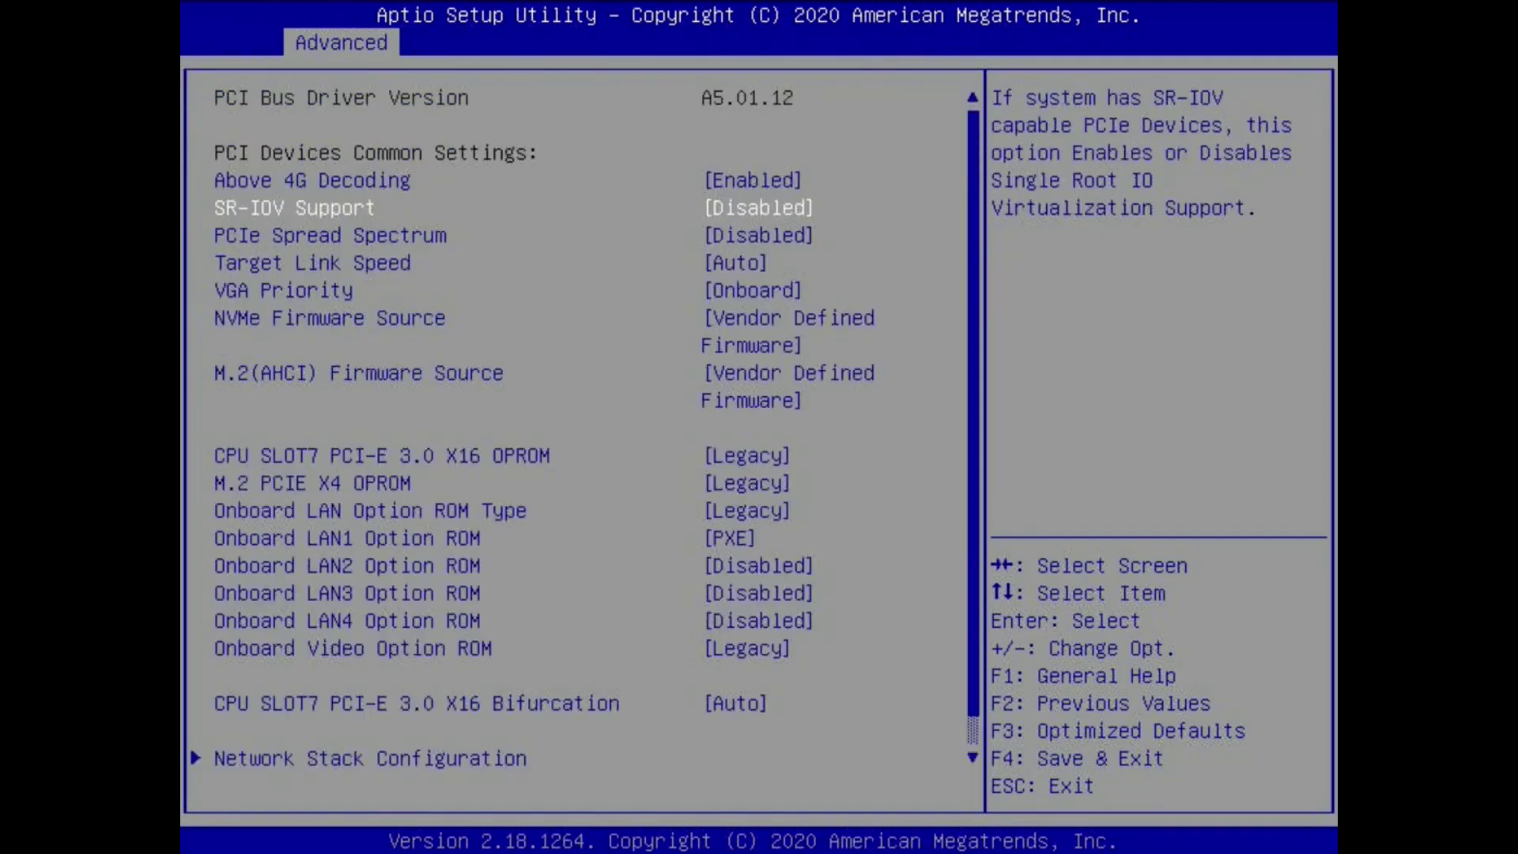
pyautogui.press('Down')
pyautogui.press('Down')
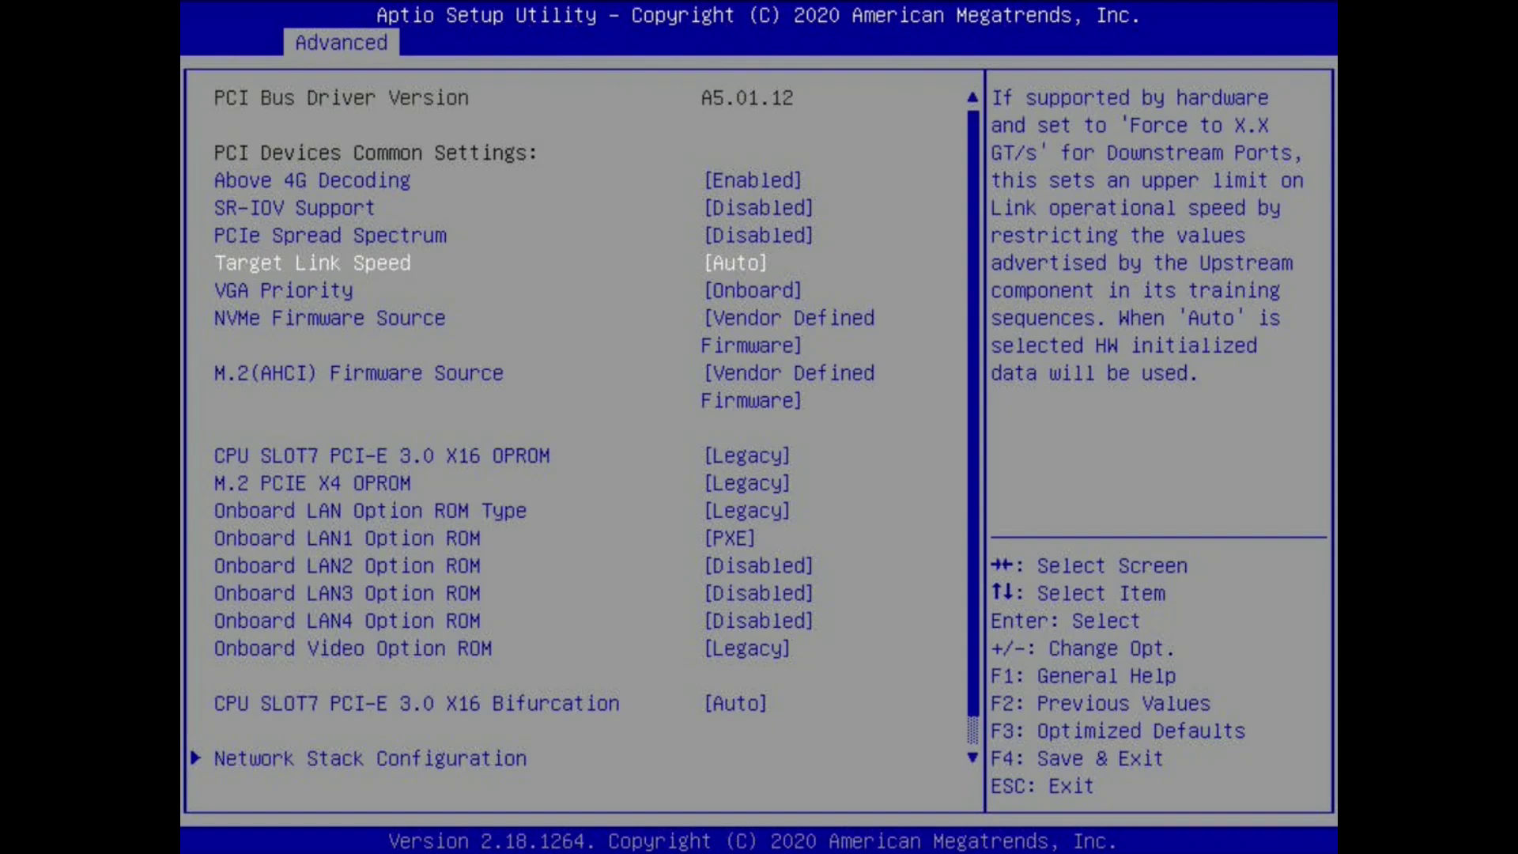
pyautogui.press('Return')
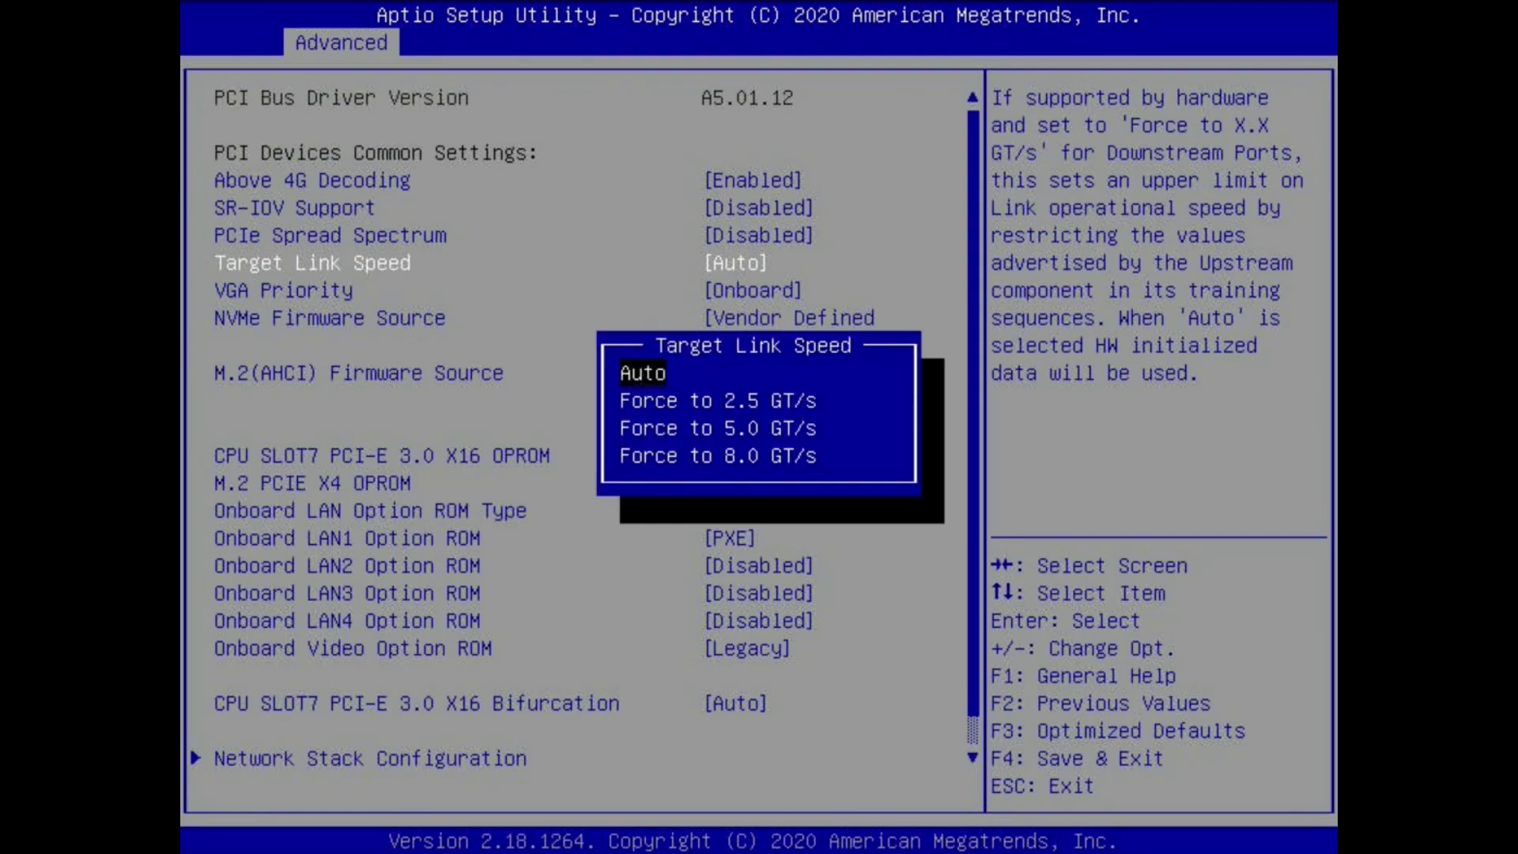
pyautogui.press('Down')
pyautogui.press('Down')
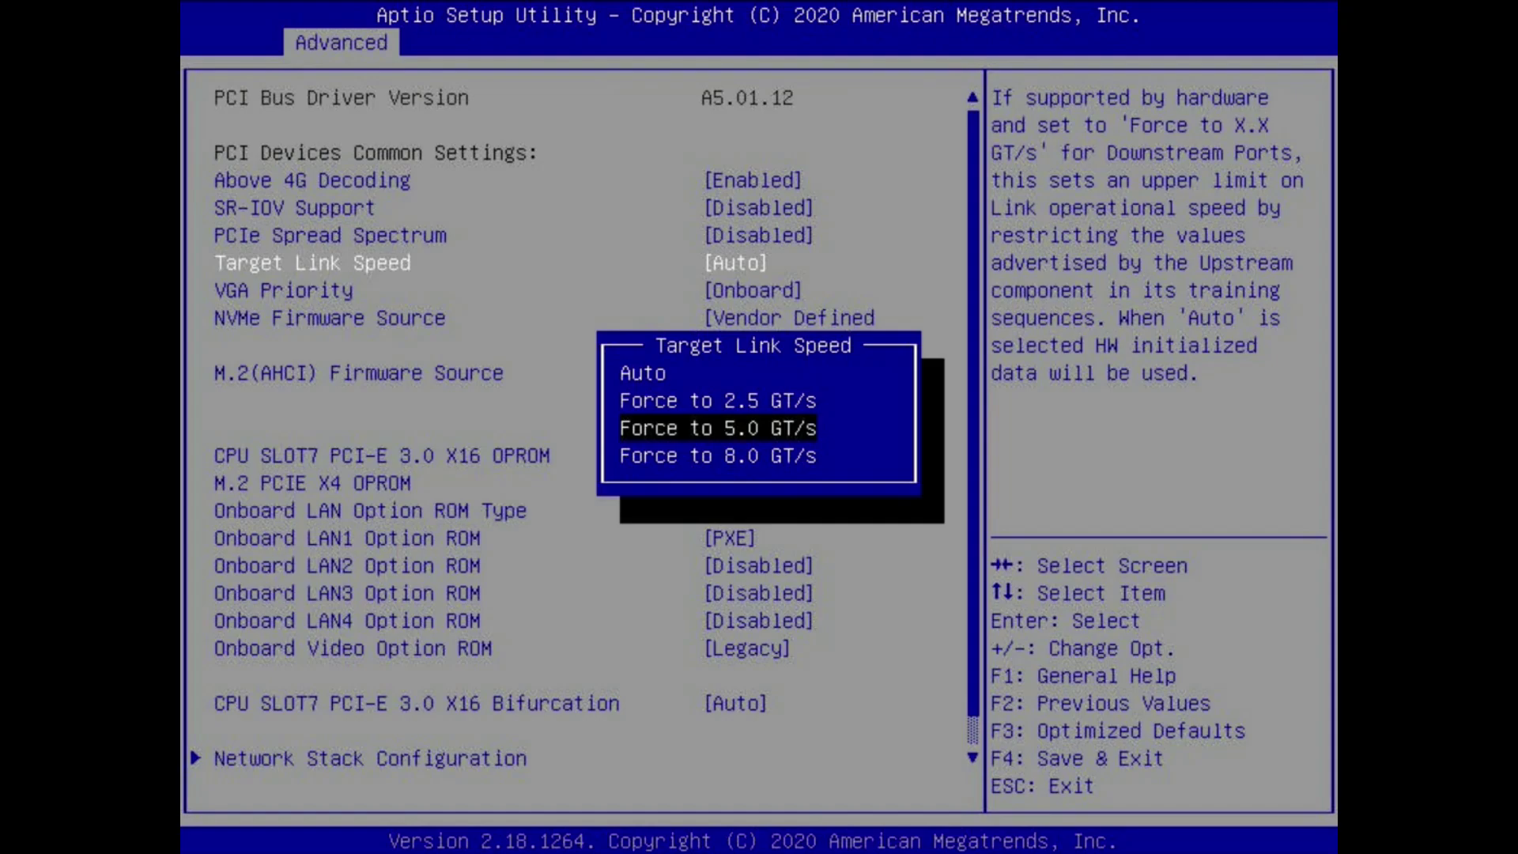
pyautogui.press('Return')
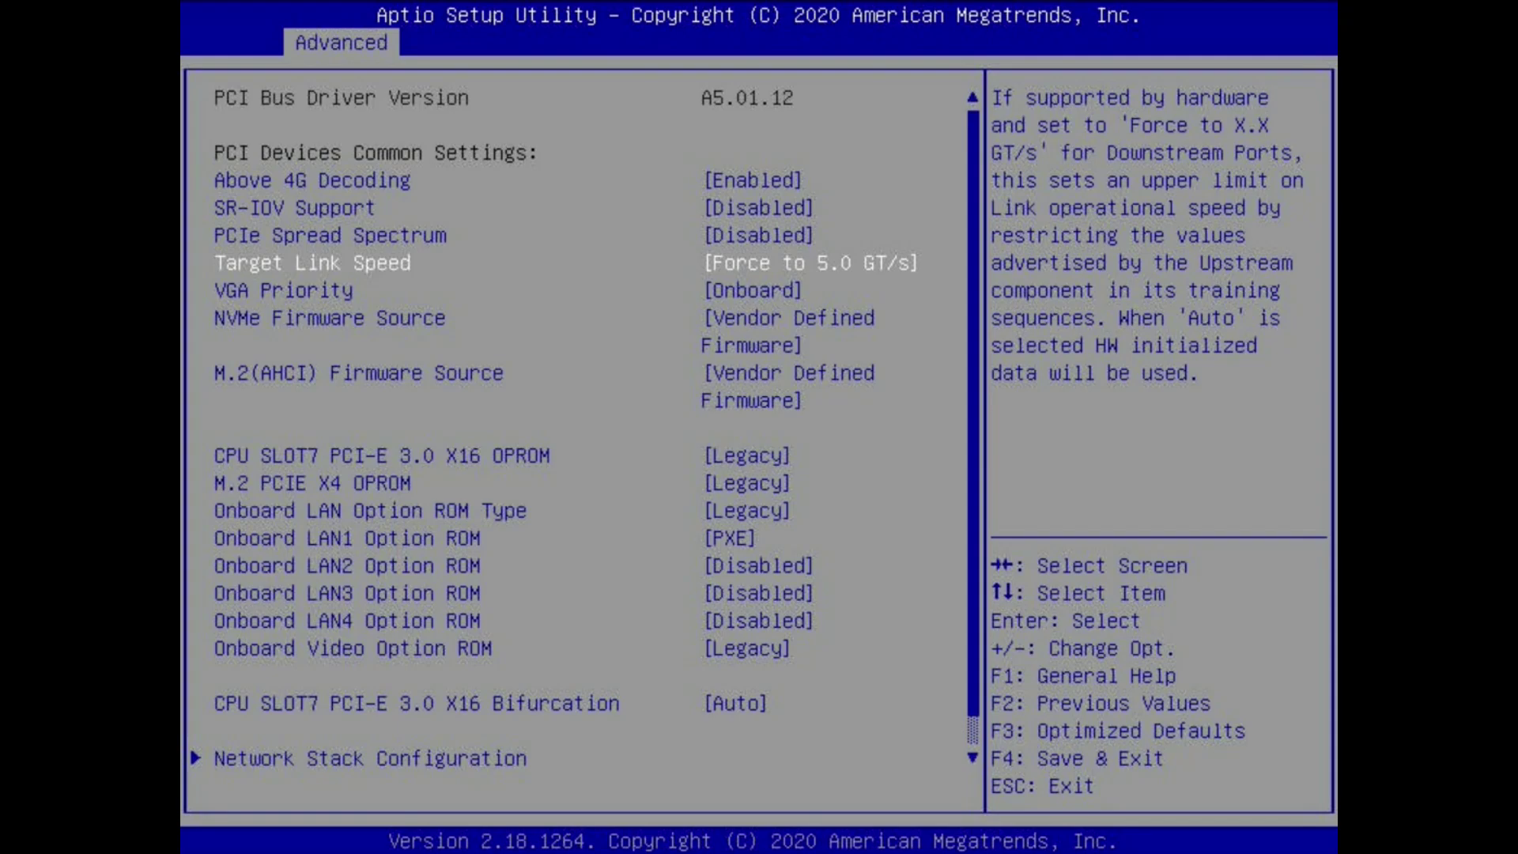
# Set the CPU SLOT7 PCI-E 3.0 X16 Bifurcation to x8x8.
pyautogui.press('Down')
pyautogui.press('Down')
pyautogui.press('Down')
pyautogui.press('Down')
pyautogui.press('Down')
pyautogui.press('Down')
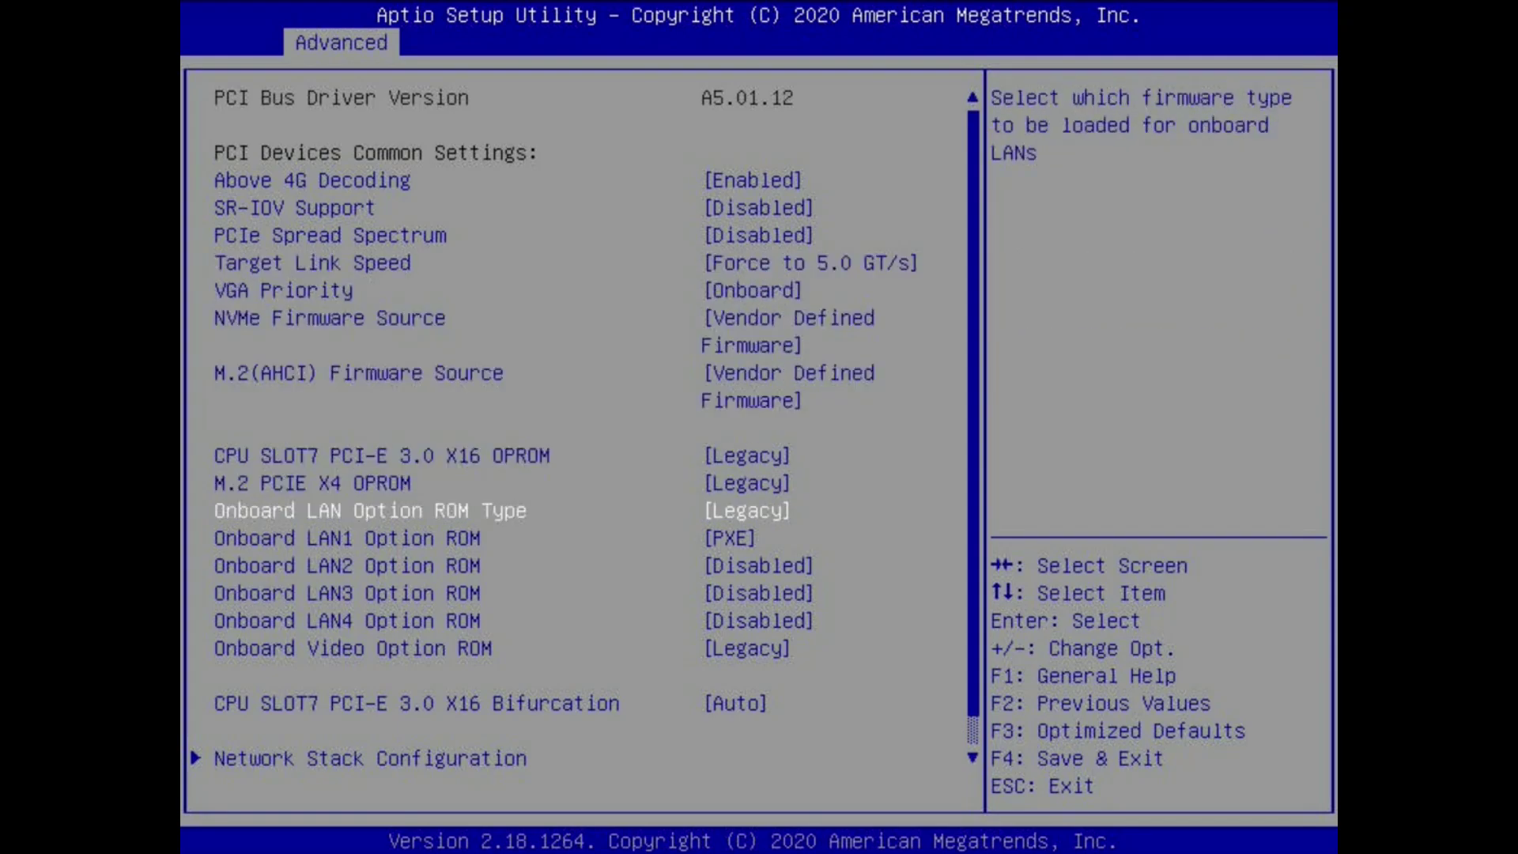
pyautogui.press('Down')
pyautogui.press('Down')
pyautogui.press('Down')
pyautogui.press('Down')
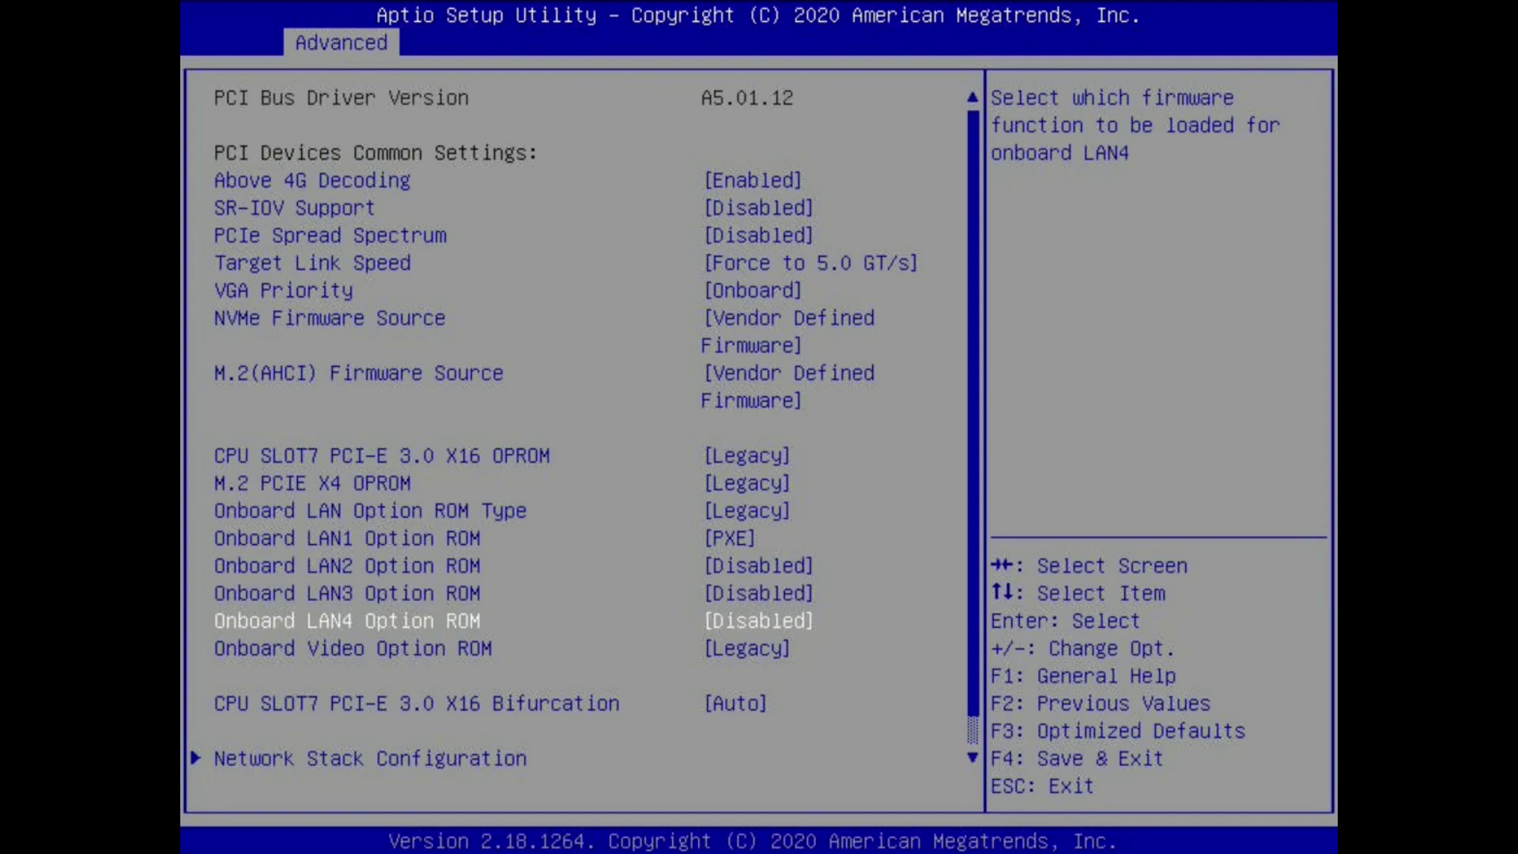
pyautogui.press('Down')
pyautogui.press('Down')
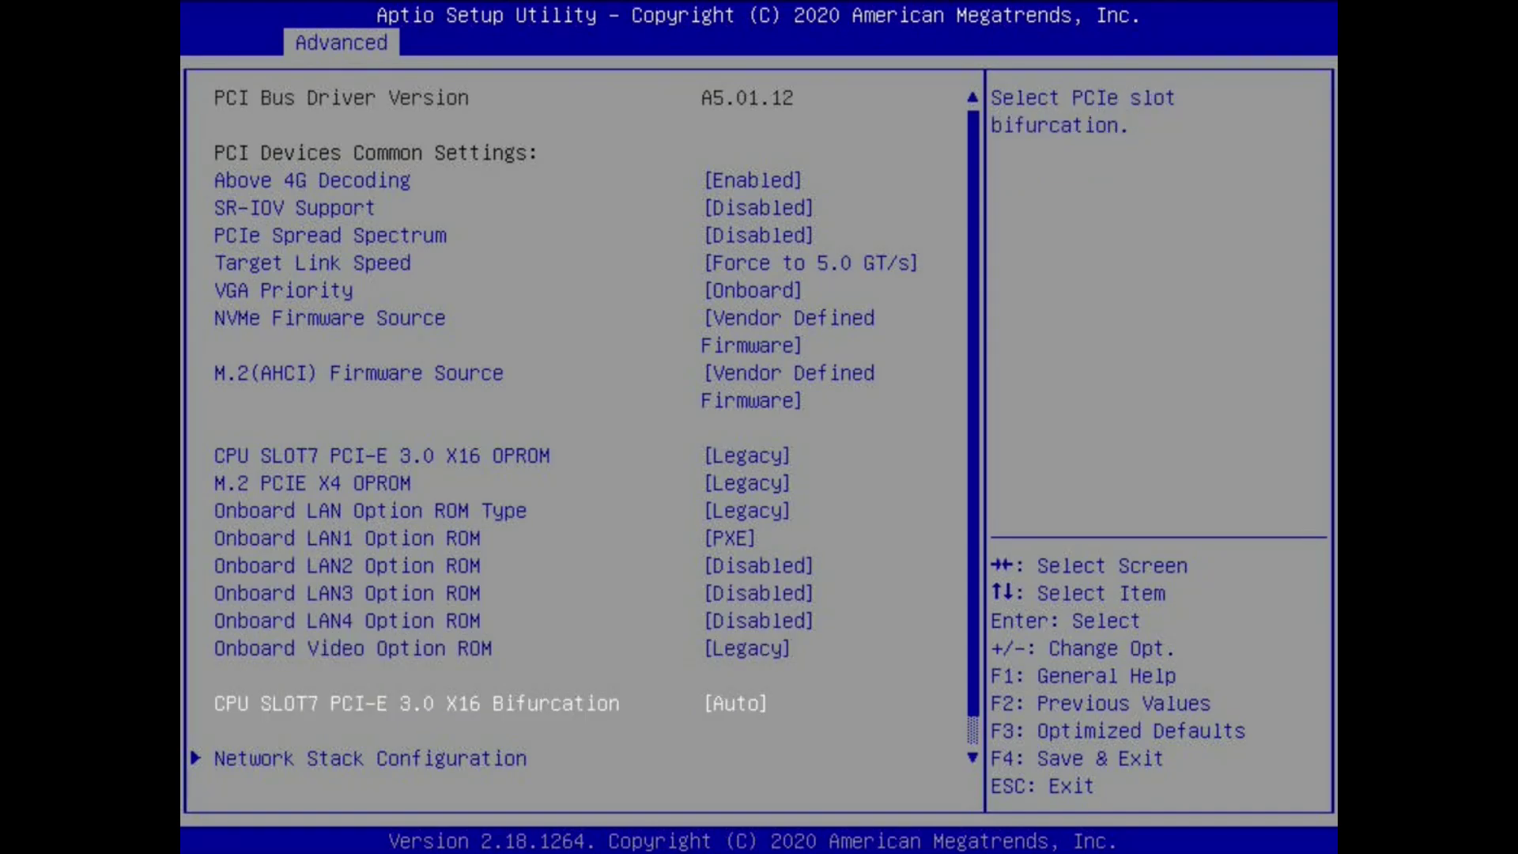
pyautogui.press('Return')
pyautogui.press('Down')
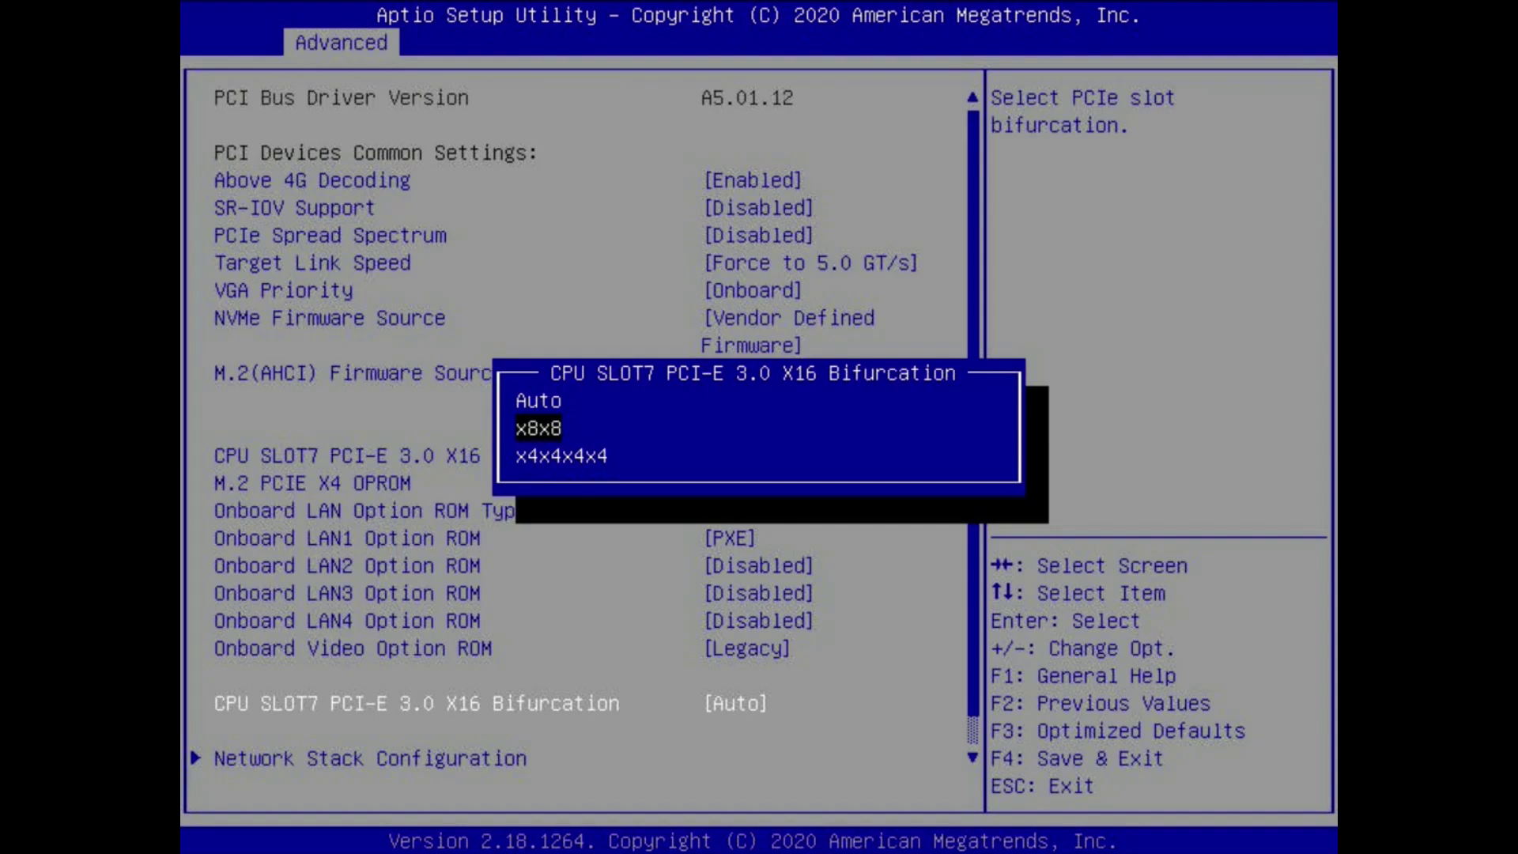
pyautogui.press('Up')
pyautogui.press('Down')
pyautogui.press('Return')
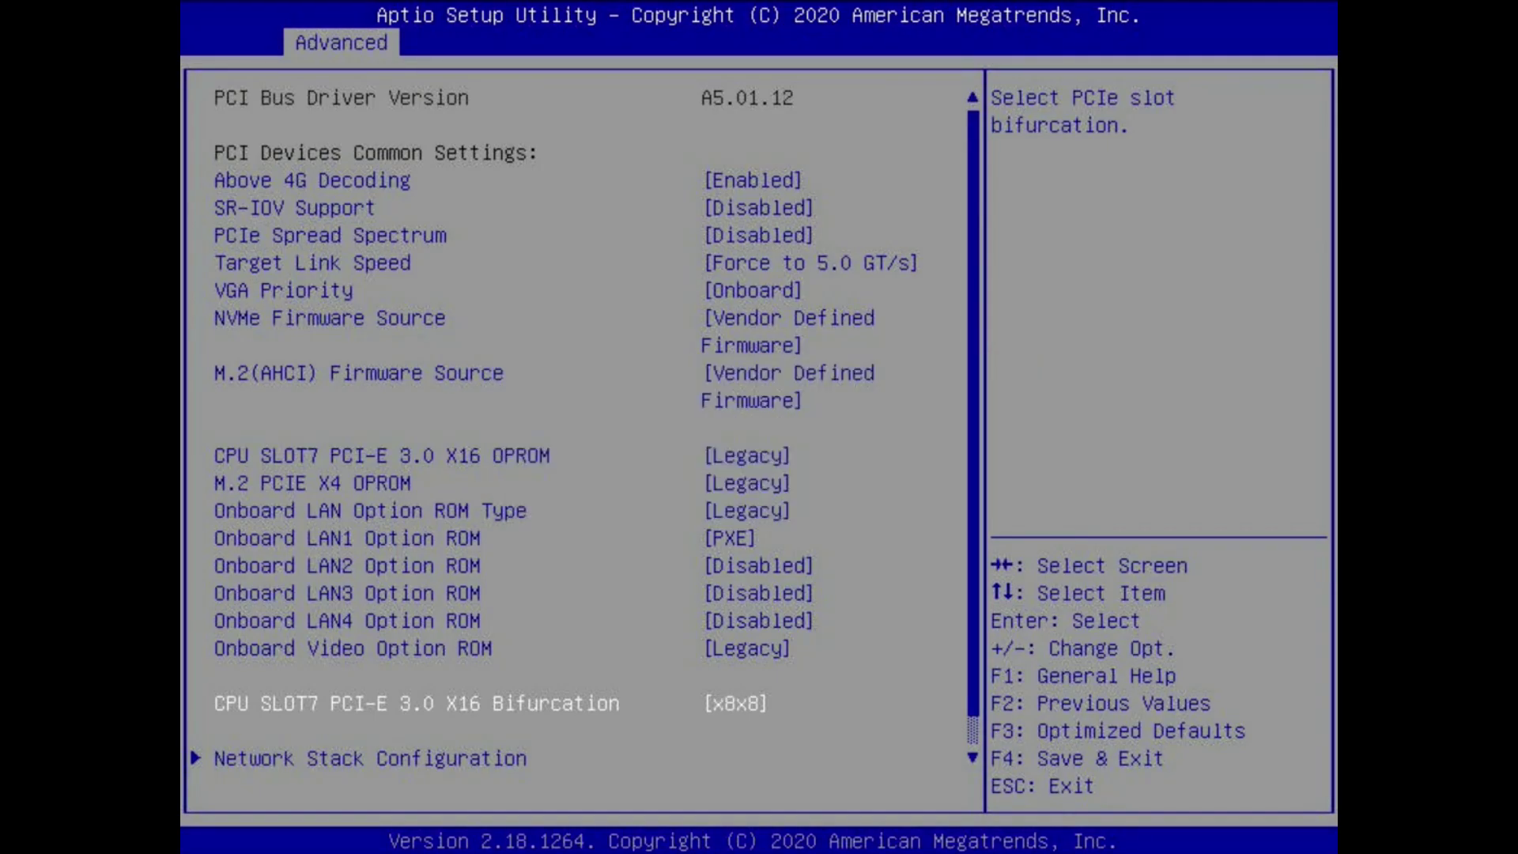
# Leave the PCIe settings, save the BIOS changes and reset the system, confirming the reset.
pyautogui.press('Escape')
pyautogui.press('Right')
pyautogui.press('Right')
pyautogui.press('Right')
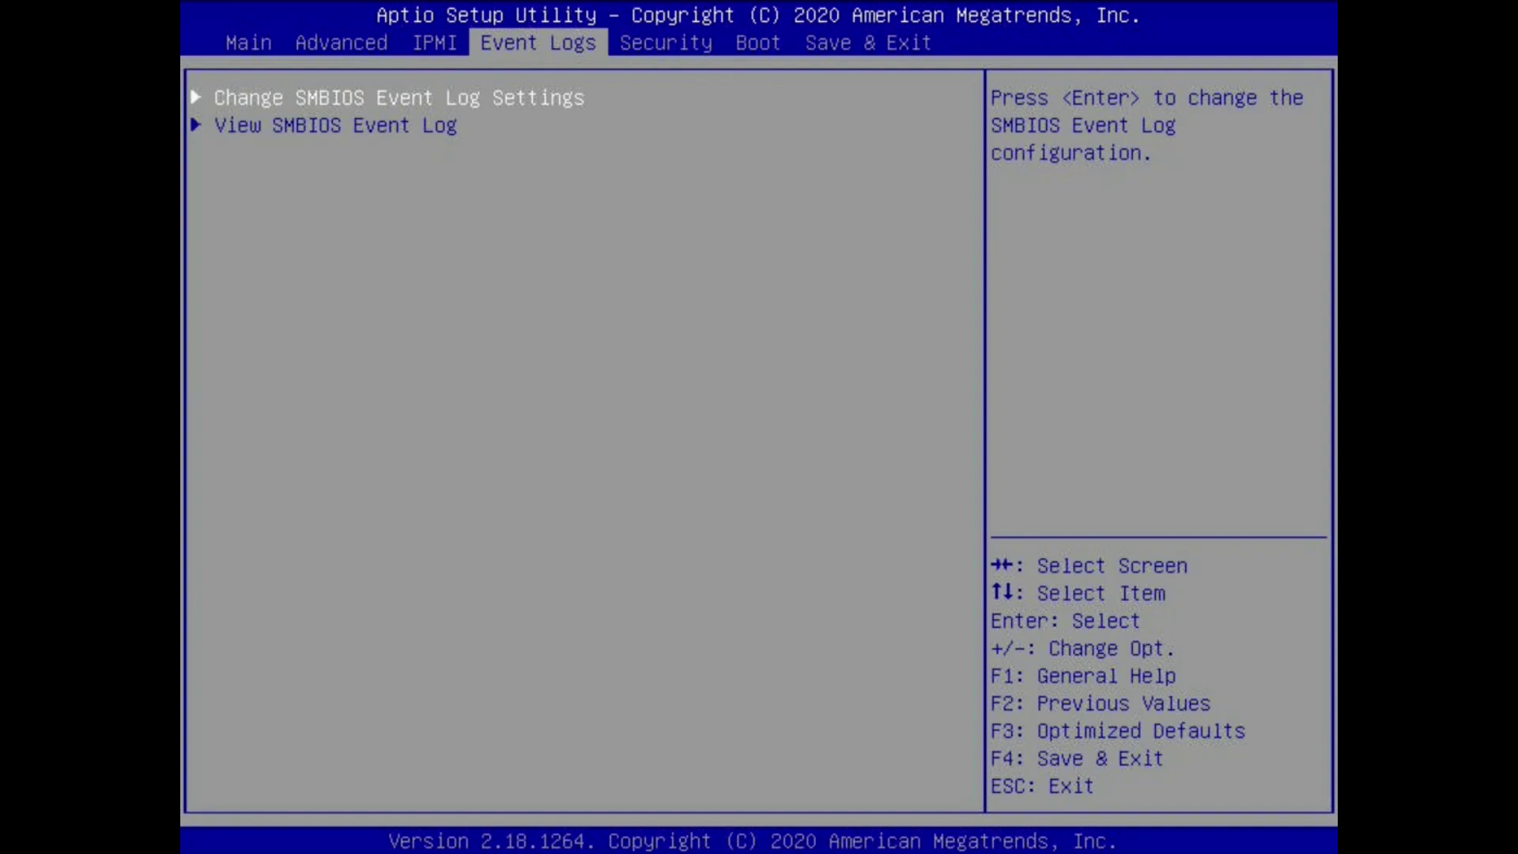
pyautogui.press('Right')
pyautogui.press('Right')
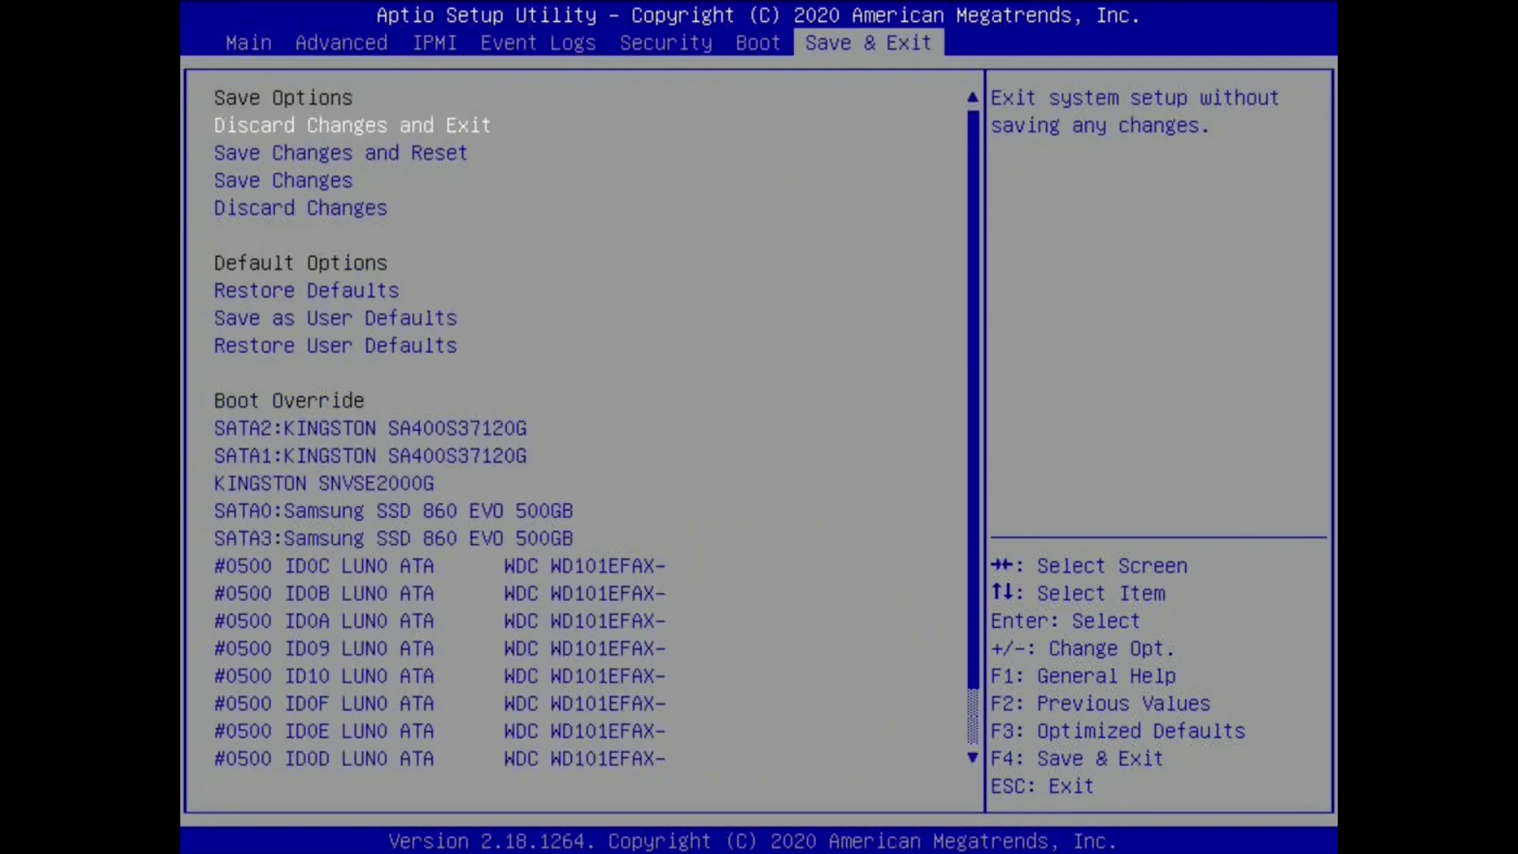
pyautogui.press('Down')
pyautogui.press('Return')
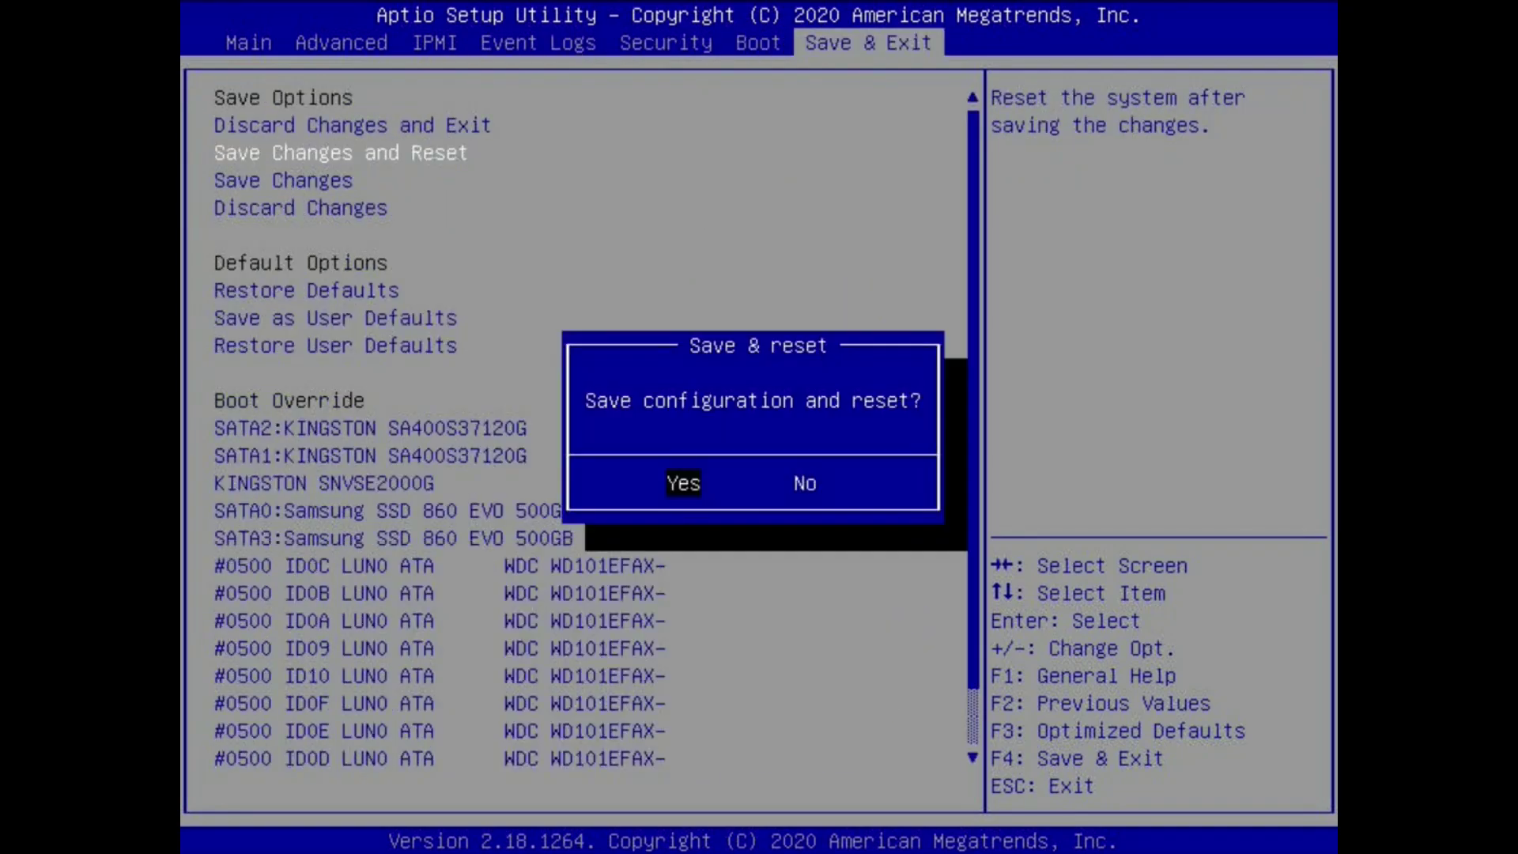
pyautogui.press('Return')
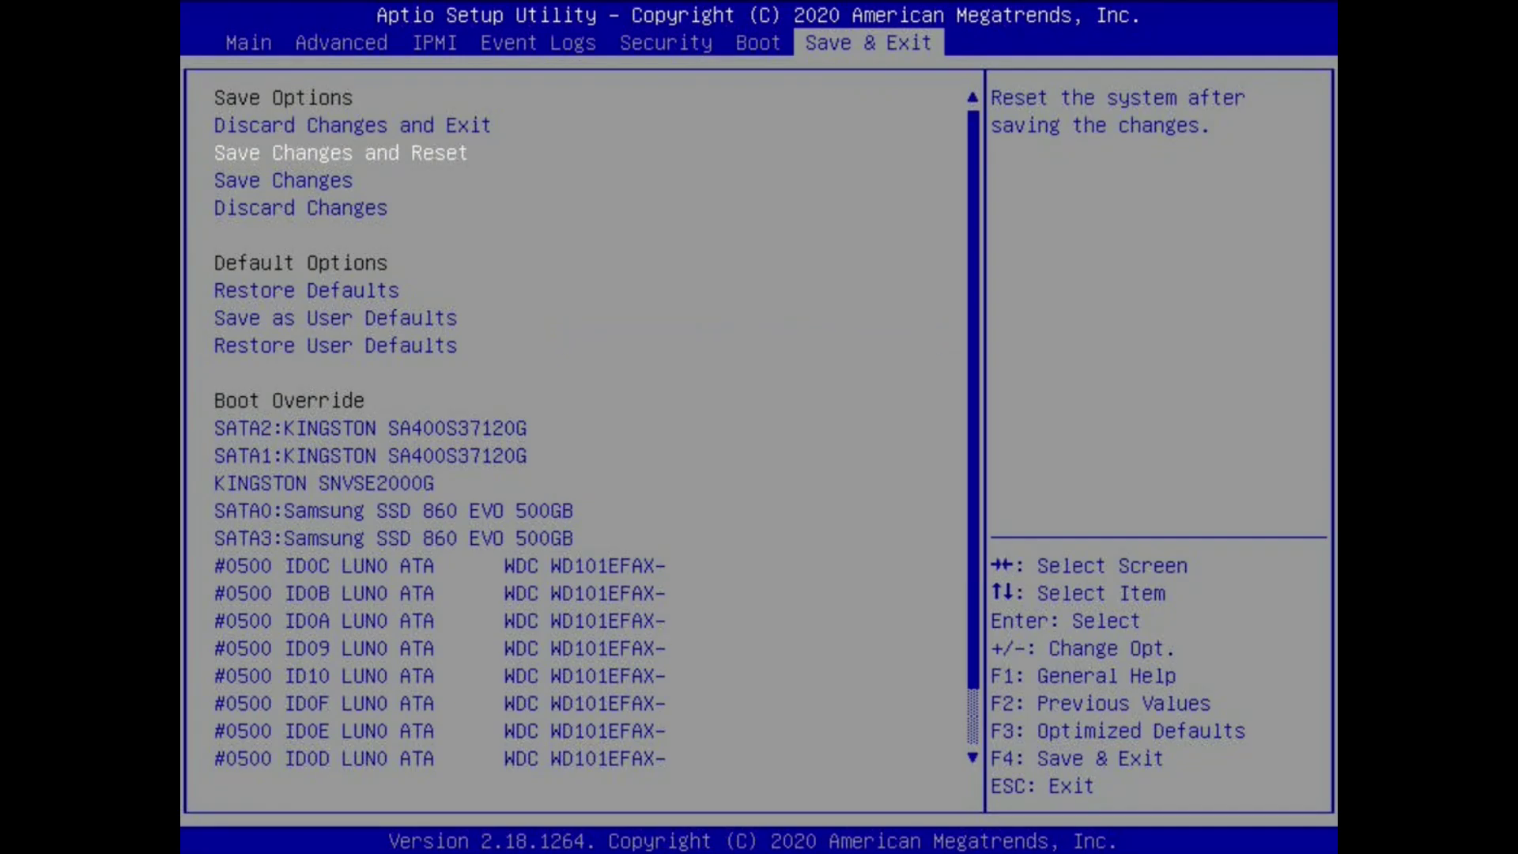